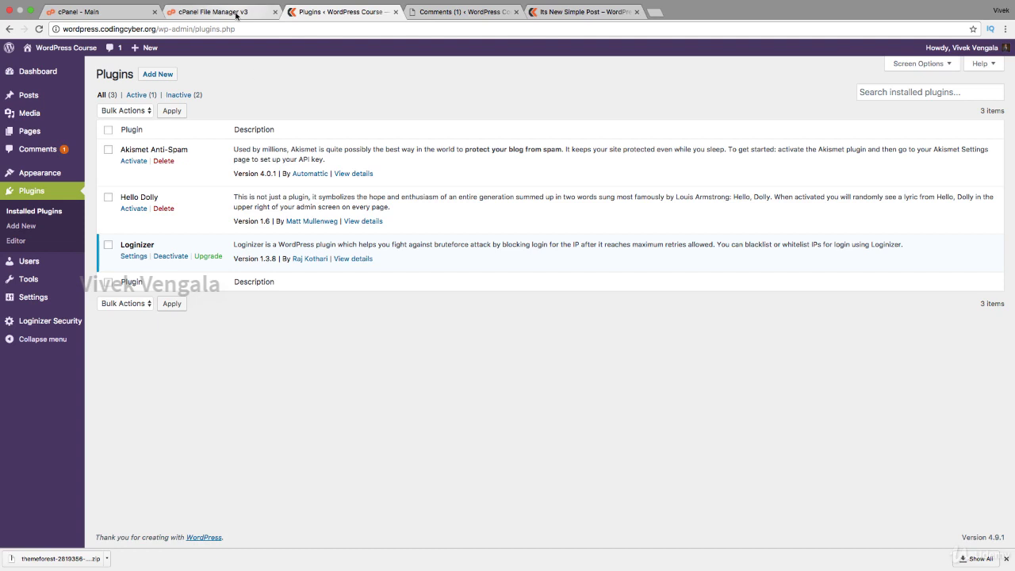
Open wp-content/plugins in cPanel File Manager and compare it with the WordPress Plugins list.
{"action": "left_click", "coordinate": [213, 12]}
{"action": "left_click", "coordinate": [43, 264]}
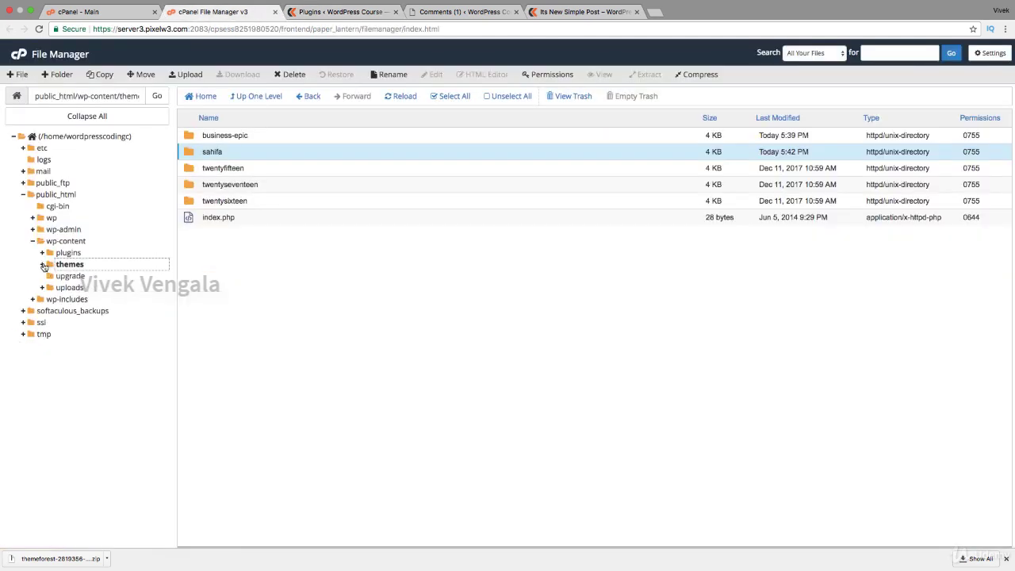
{"action": "left_click", "coordinate": [69, 252]}
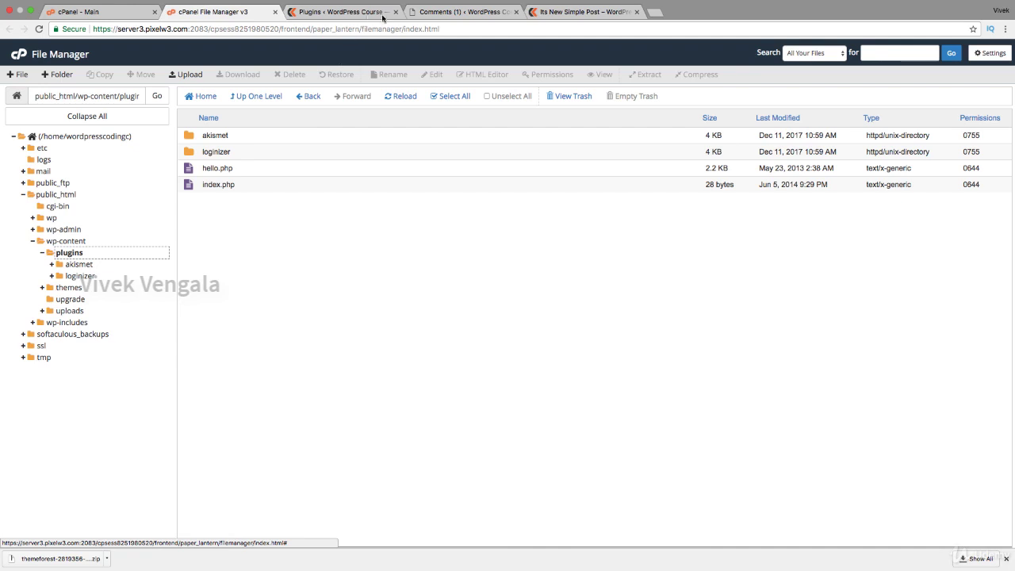
{"action": "left_click", "coordinate": [357, 13]}
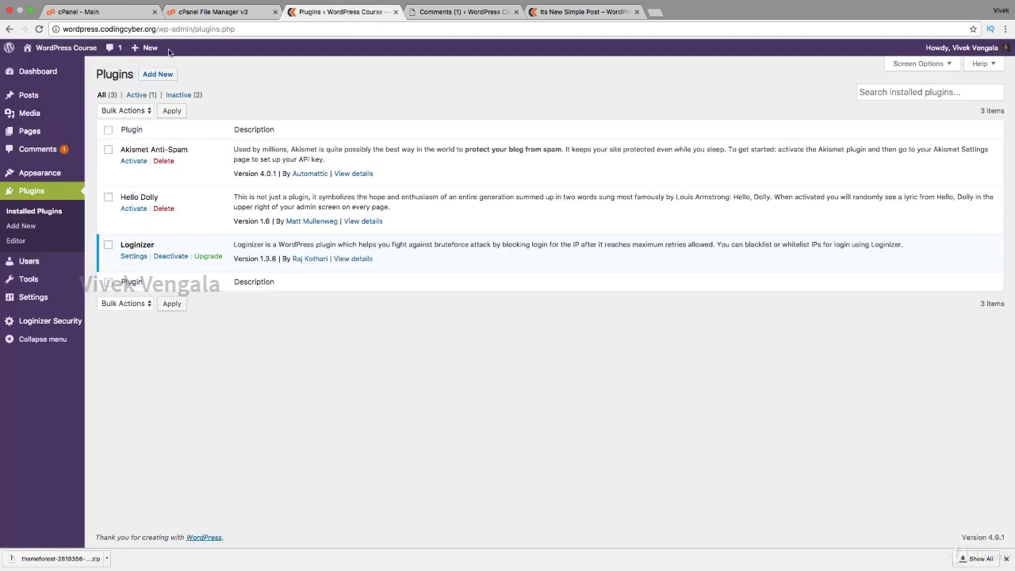
{"action": "left_click", "coordinate": [184, 12]}
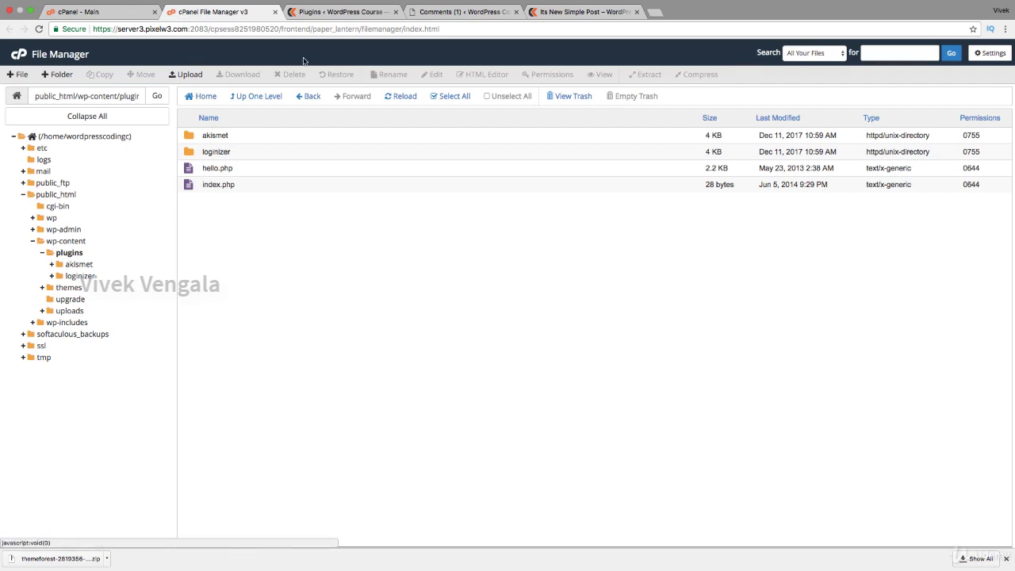
{"action": "left_click", "coordinate": [345, 23]}
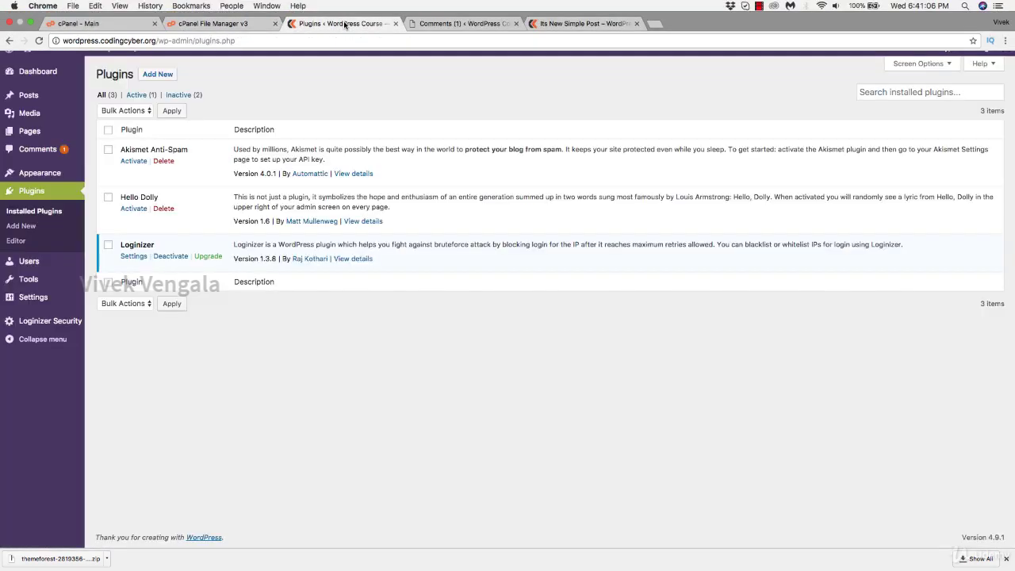
Delete the Hello Dolly plugin and its data, then go to Add Plugins.
{"action": "left_click", "coordinate": [162, 209]}
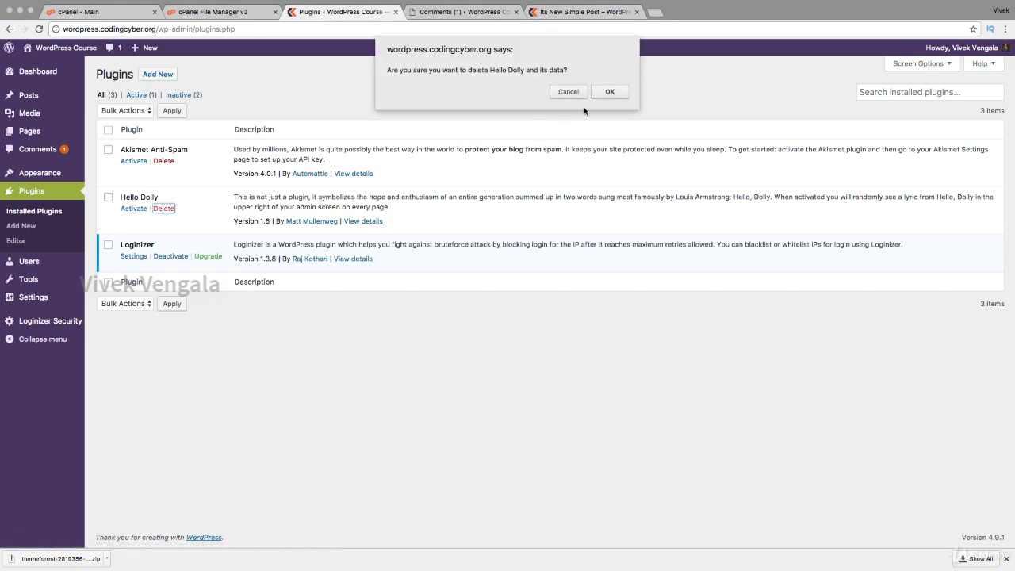
{"action": "left_click", "coordinate": [609, 92]}
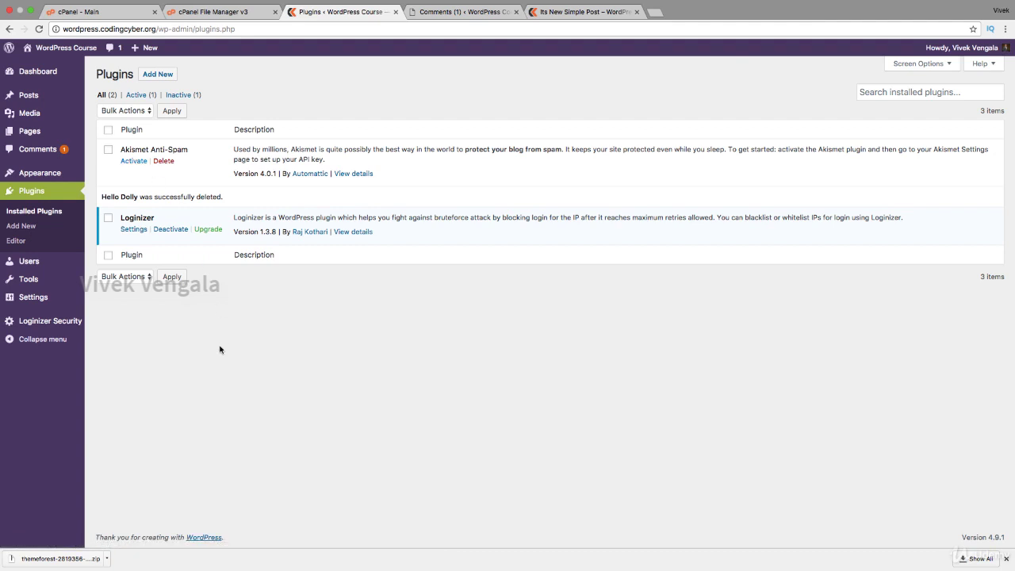
{"action": "left_click", "coordinate": [151, 77]}
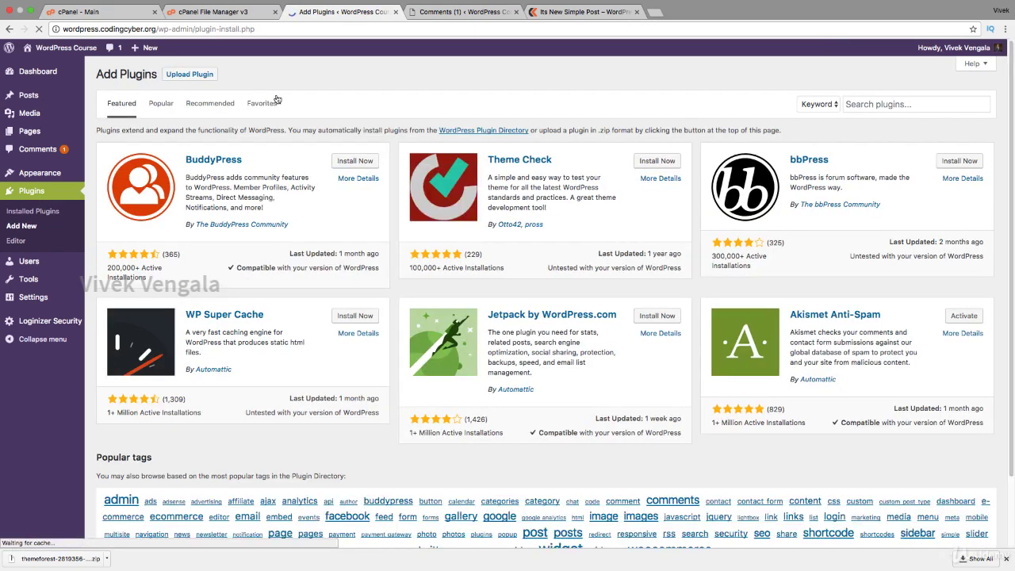
Install Jetpack by WordPress.com and confirm it is listed, still inactive, among installed plugins.
{"action": "left_click", "coordinate": [187, 75]}
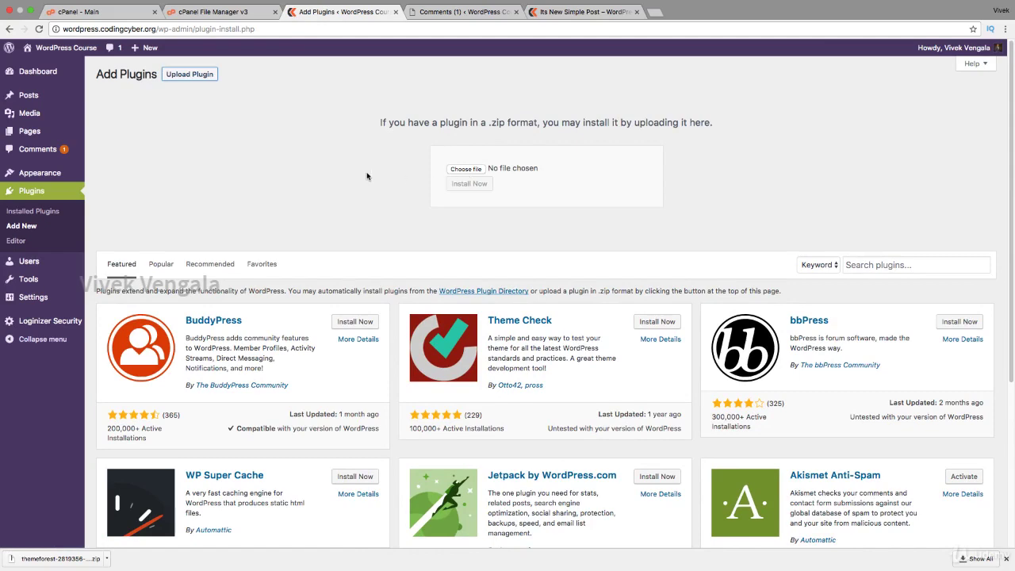
{"action": "scroll", "coordinate": [335, 220], "scroll_direction": "down", "scroll_amount": 3}
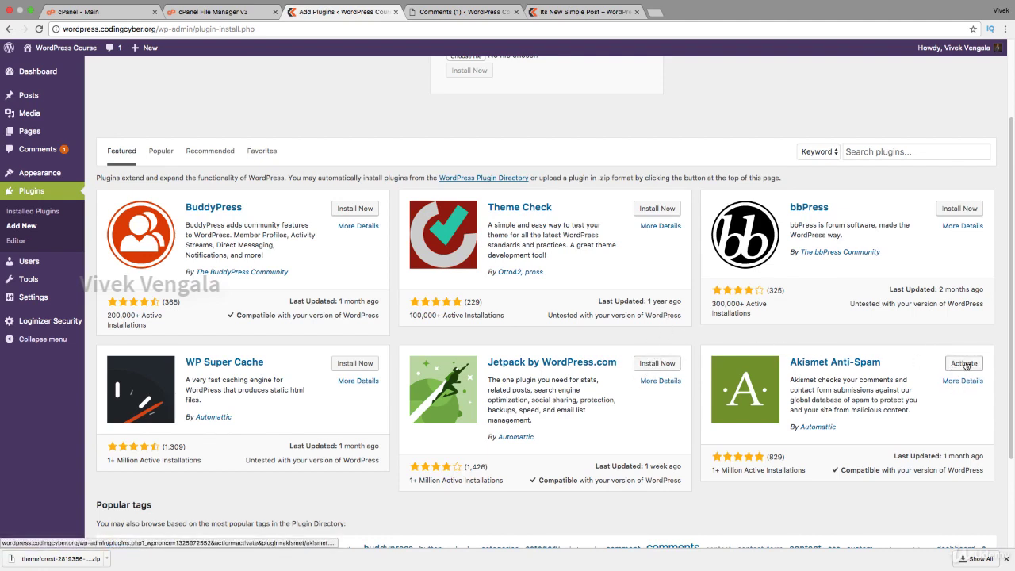
{"action": "left_click", "coordinate": [650, 366]}
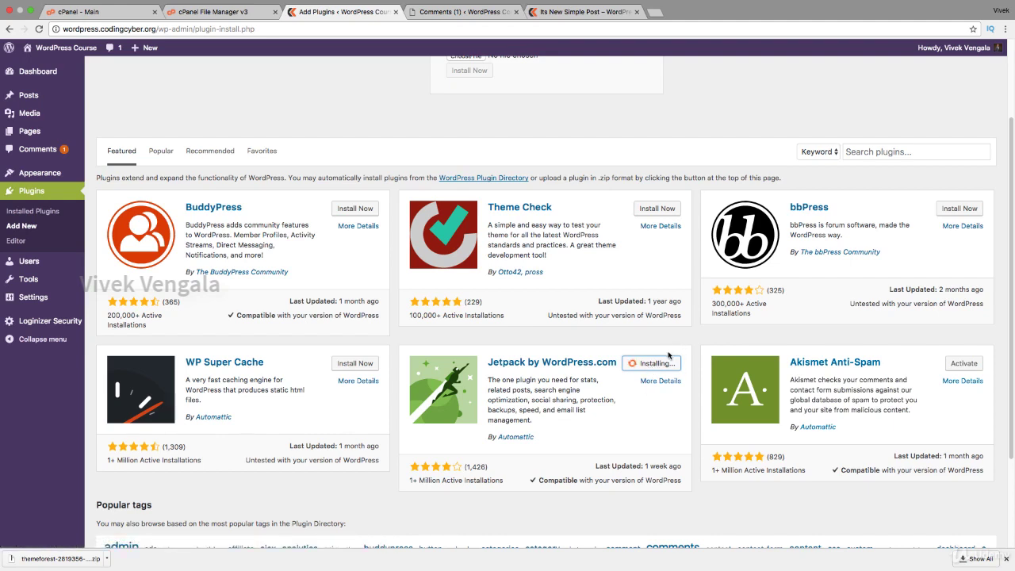
{"action": "left_click", "coordinate": [1007, 560]}
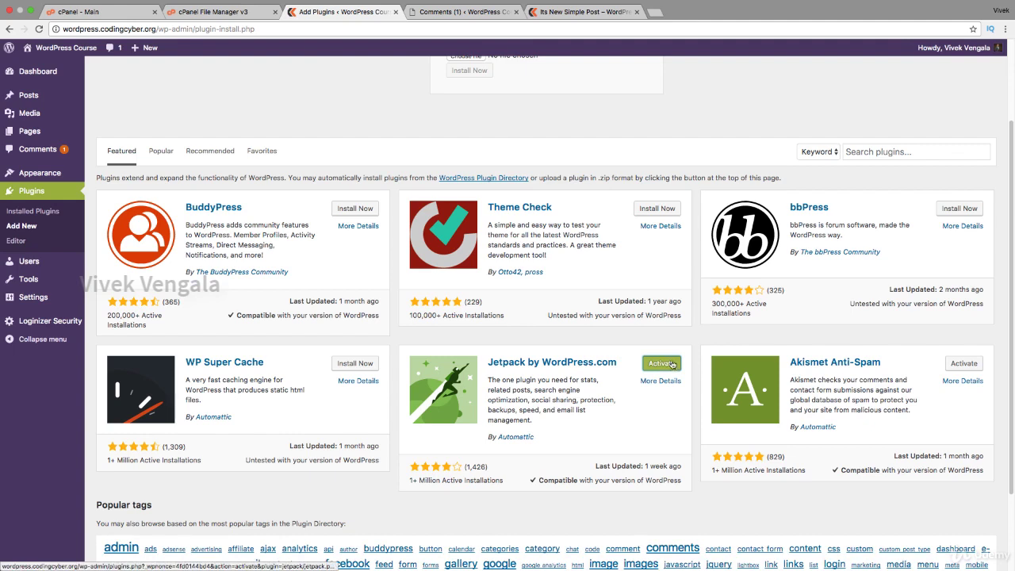
{"action": "left_click", "coordinate": [19, 219]}
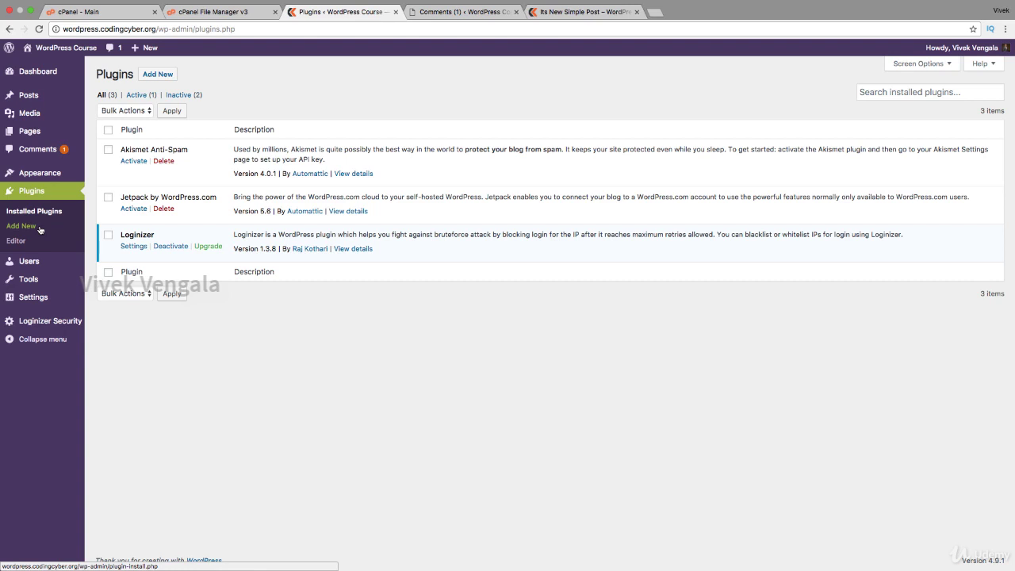
Activate the Akismet Anti-Spam plugin and start setting up its Akismet account.
{"action": "left_click", "coordinate": [40, 229]}
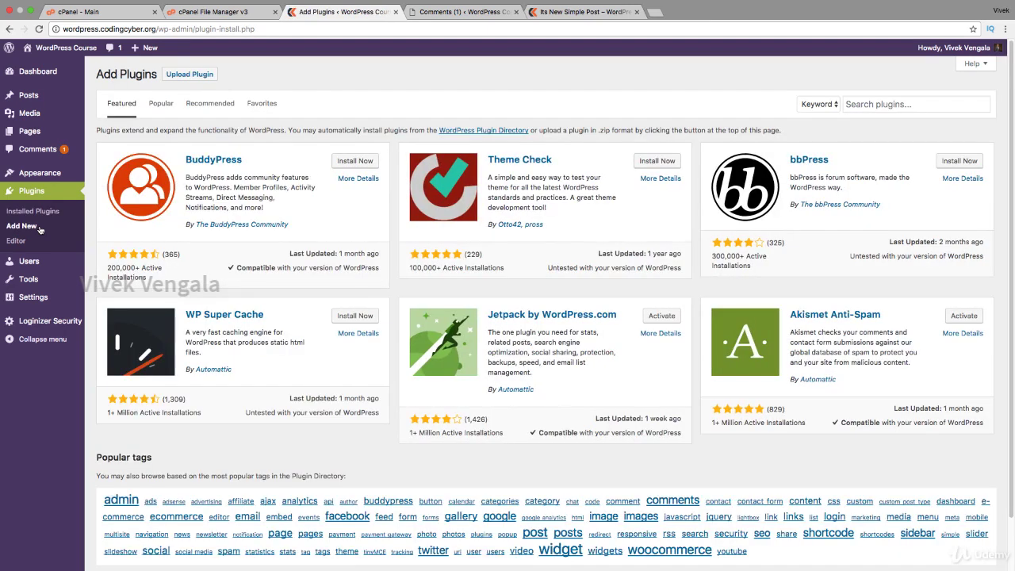
{"action": "left_click", "coordinate": [966, 320]}
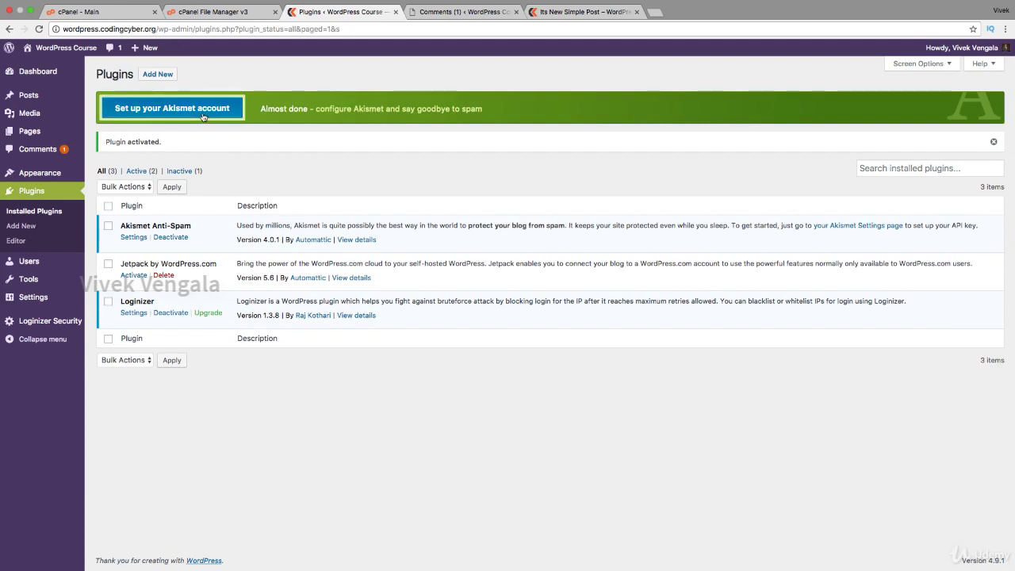
{"action": "left_click", "coordinate": [202, 116]}
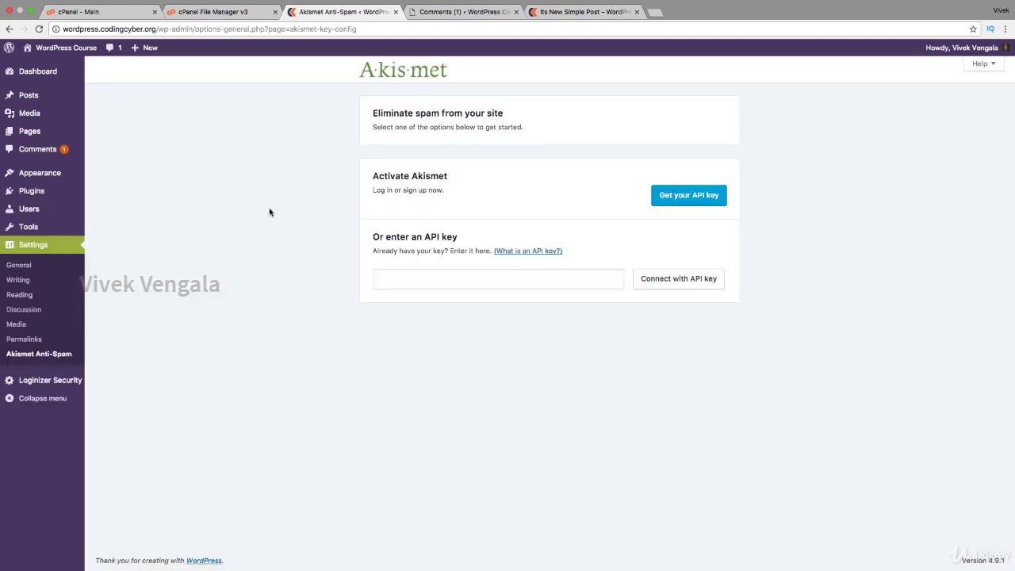
On Akismet's site, choose the Personal plan and set its price to $0 per year.
{"action": "left_click", "coordinate": [702, 201]}
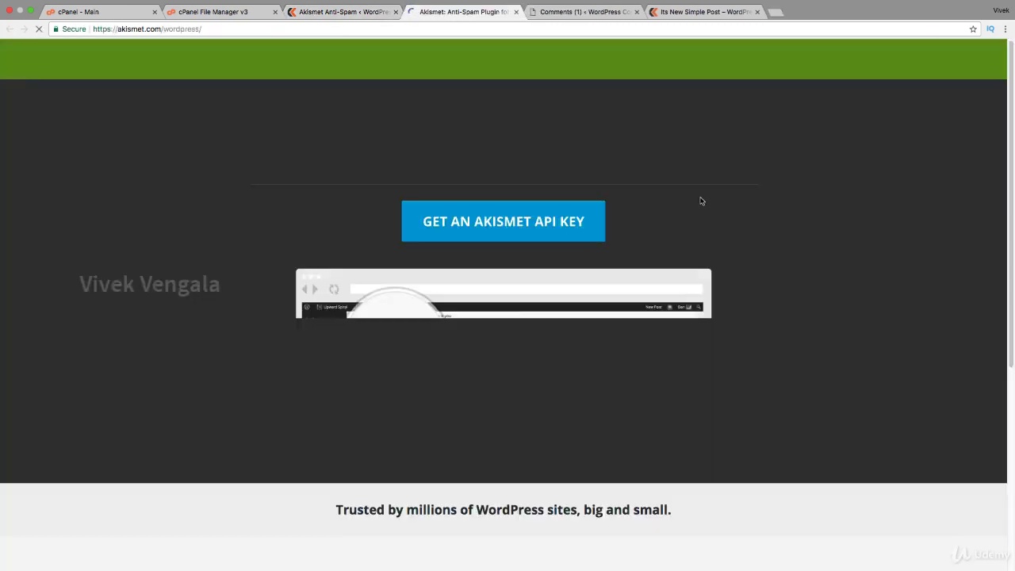
{"action": "scroll", "coordinate": [701, 201], "scroll_direction": "down", "scroll_amount": 3}
{"action": "scroll", "coordinate": [701, 201], "scroll_direction": "down", "scroll_amount": 2}
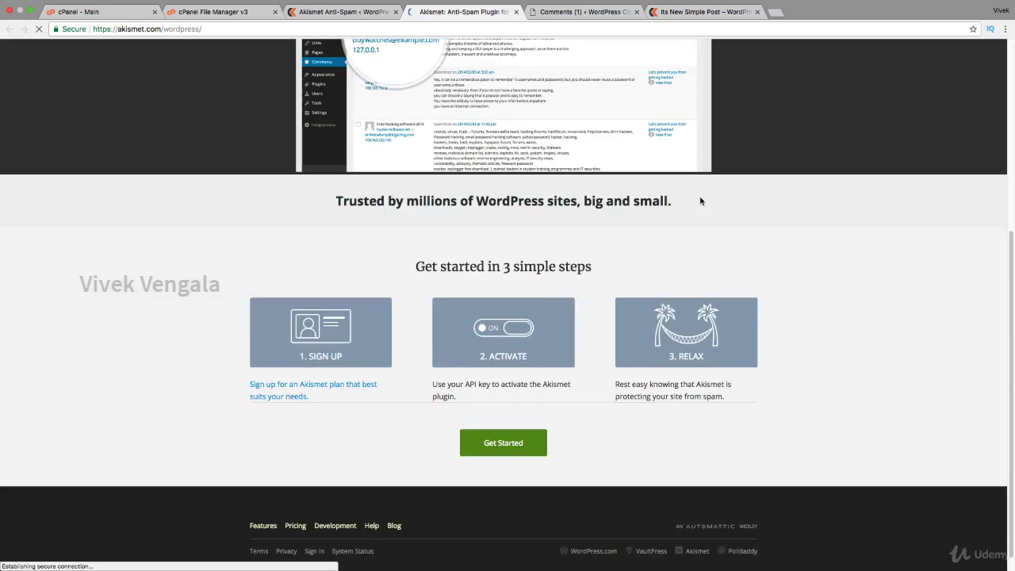
{"action": "scroll", "coordinate": [701, 202], "scroll_direction": "up", "scroll_amount": 4}
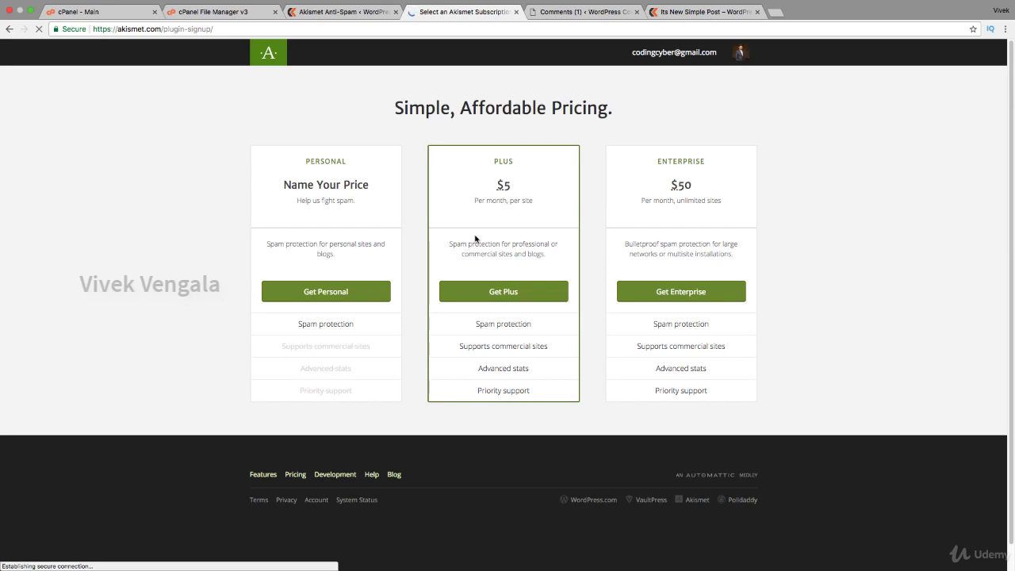
{"action": "left_click", "coordinate": [330, 292]}
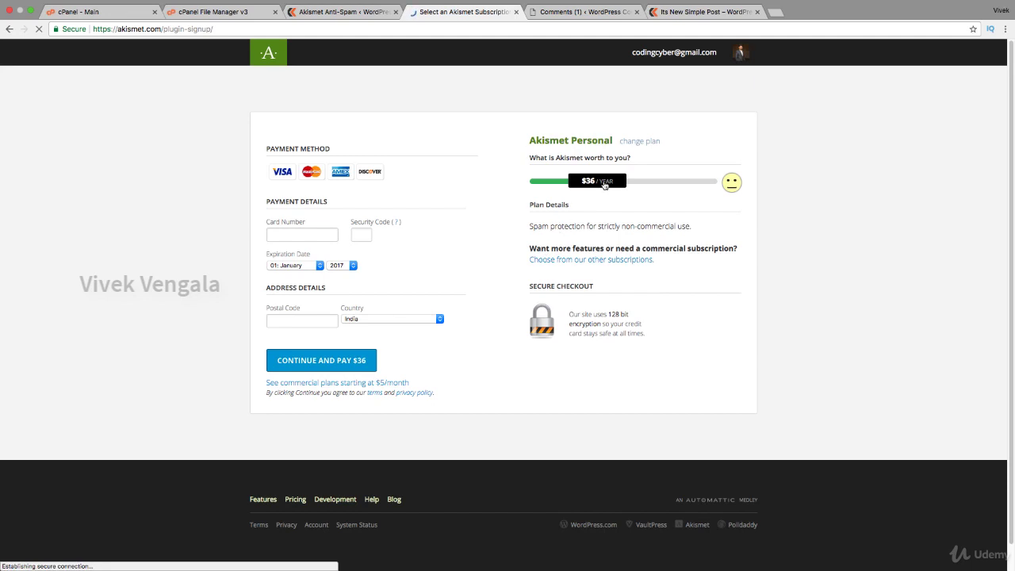
{"action": "left_click_drag", "start_coordinate": [604, 184], "coordinate": [540, 187]}
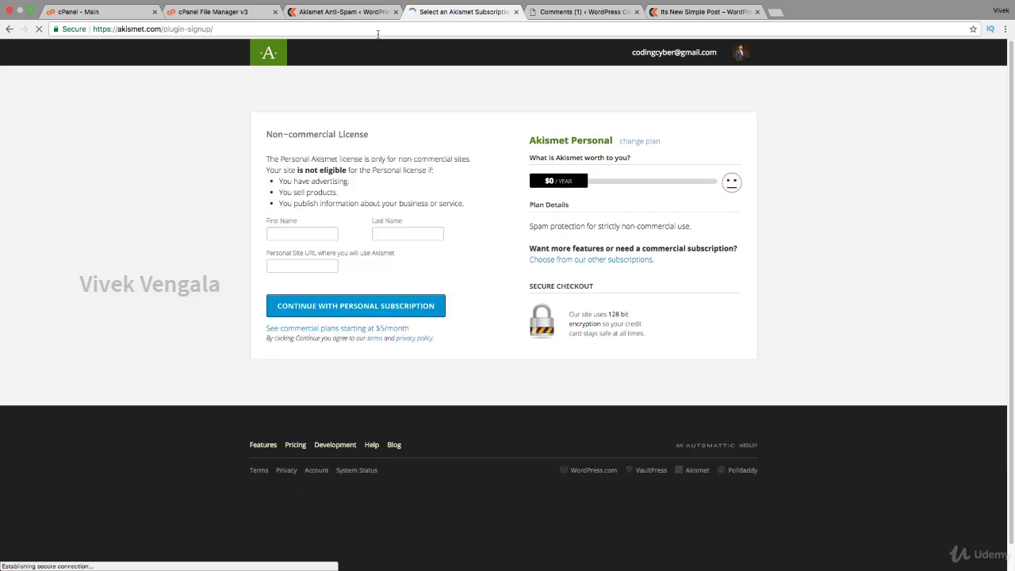
{"action": "left_click", "coordinate": [348, 12]}
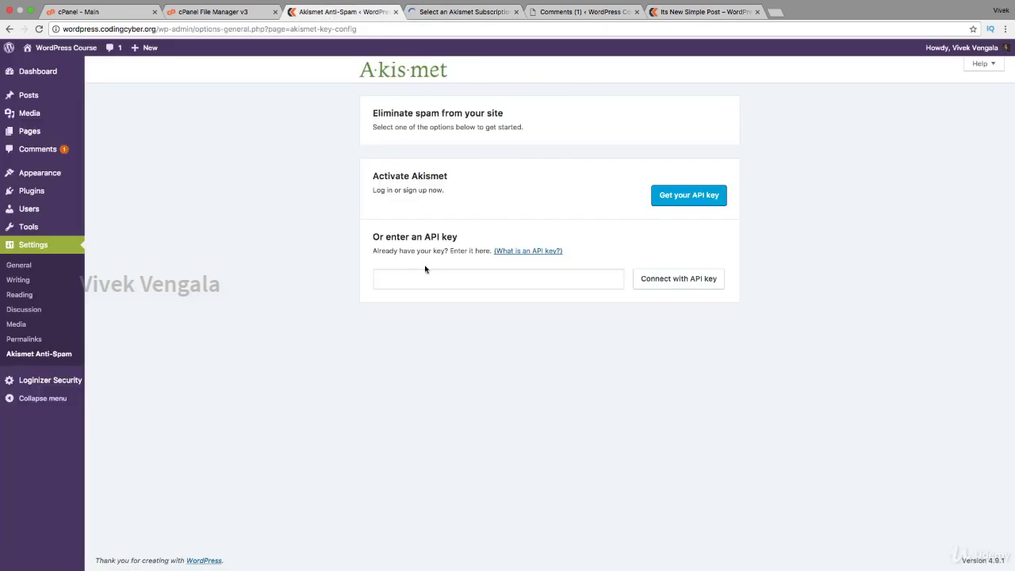
Close the Akismet subscription tab and return to the installed Plugins list via Comments.
{"action": "left_click", "coordinate": [526, 283]}
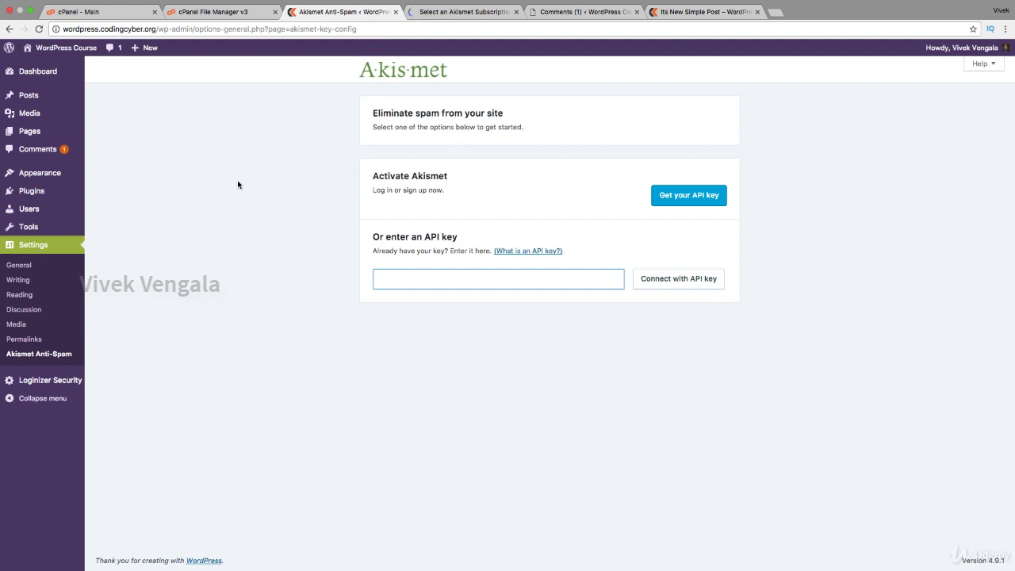
{"action": "left_click", "coordinate": [35, 149]}
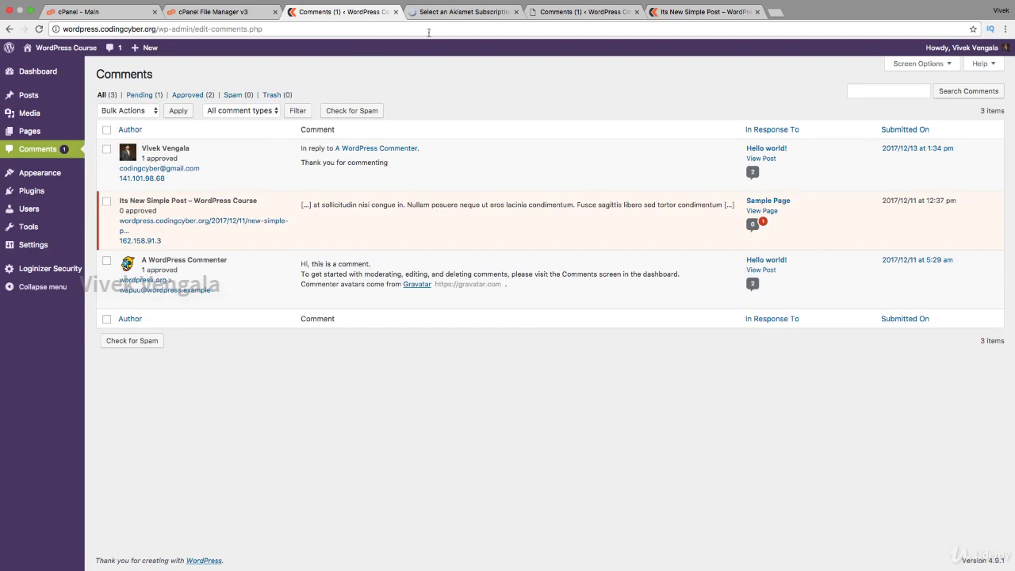
{"action": "left_click", "coordinate": [460, 12]}
{"action": "left_click", "coordinate": [517, 12]}
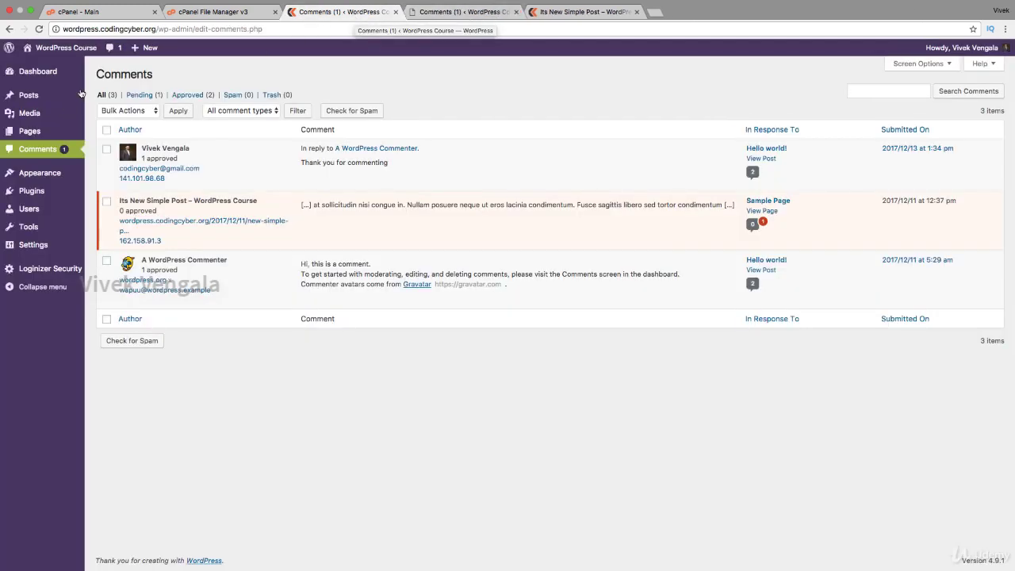
{"action": "left_click", "coordinate": [36, 204]}
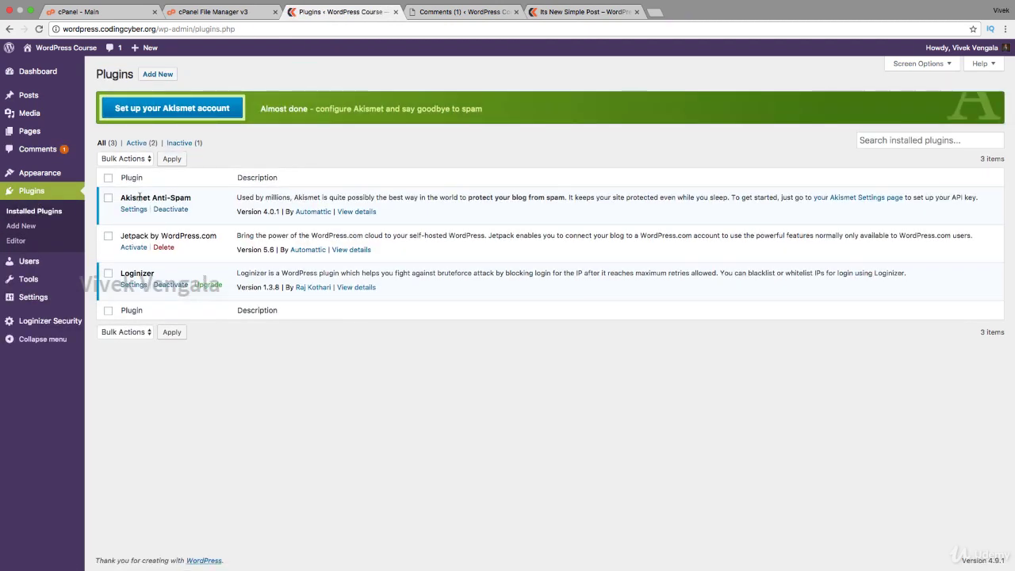
Activate Jetpack by WordPress.com and start connecting it to WordPress.com.
{"action": "left_click", "coordinate": [134, 247]}
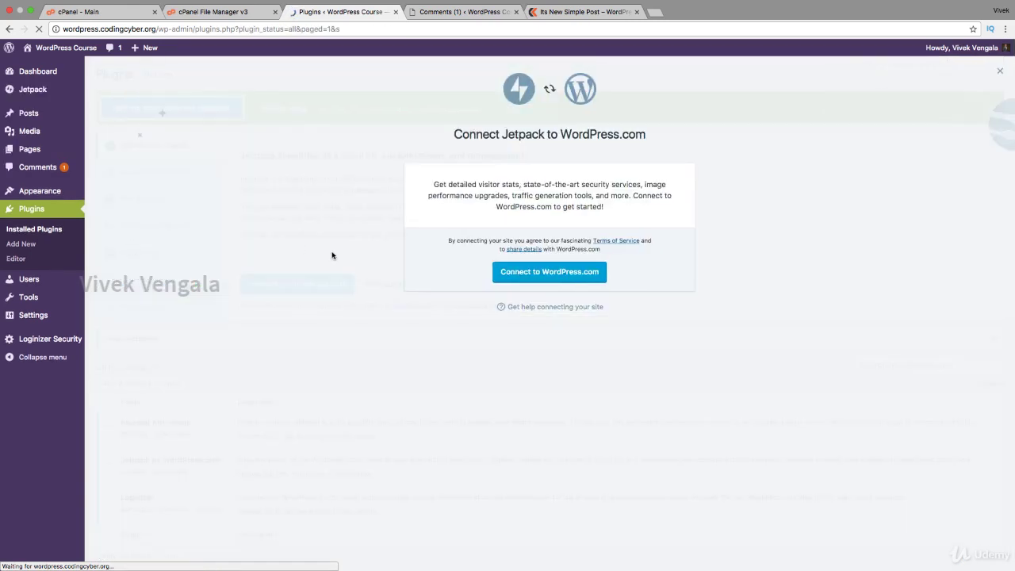
{"action": "left_click", "coordinate": [527, 272]}
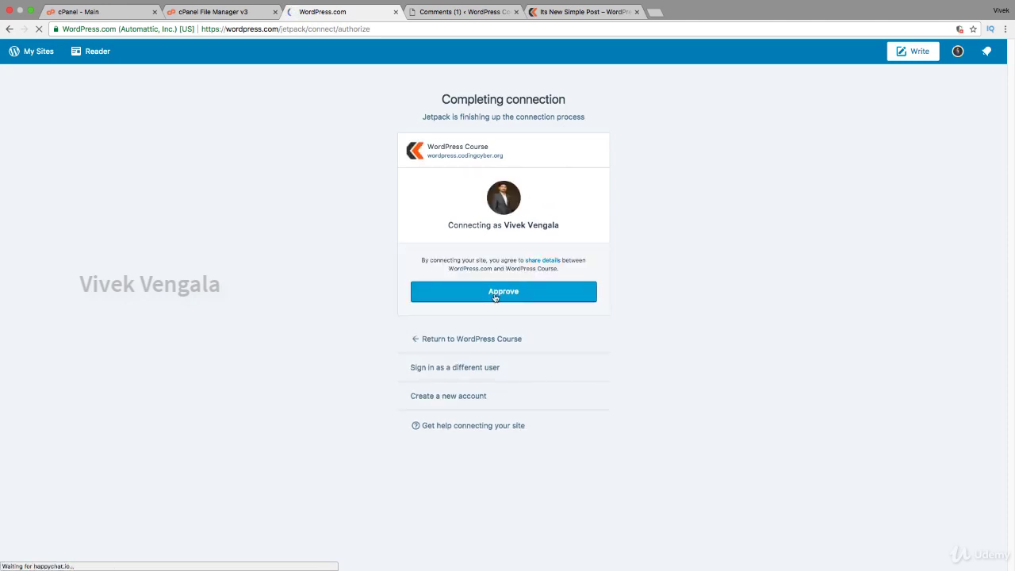
Approve the site's Jetpack connection on WordPress.com and continue with the free plan.
{"action": "left_click", "coordinate": [492, 291]}
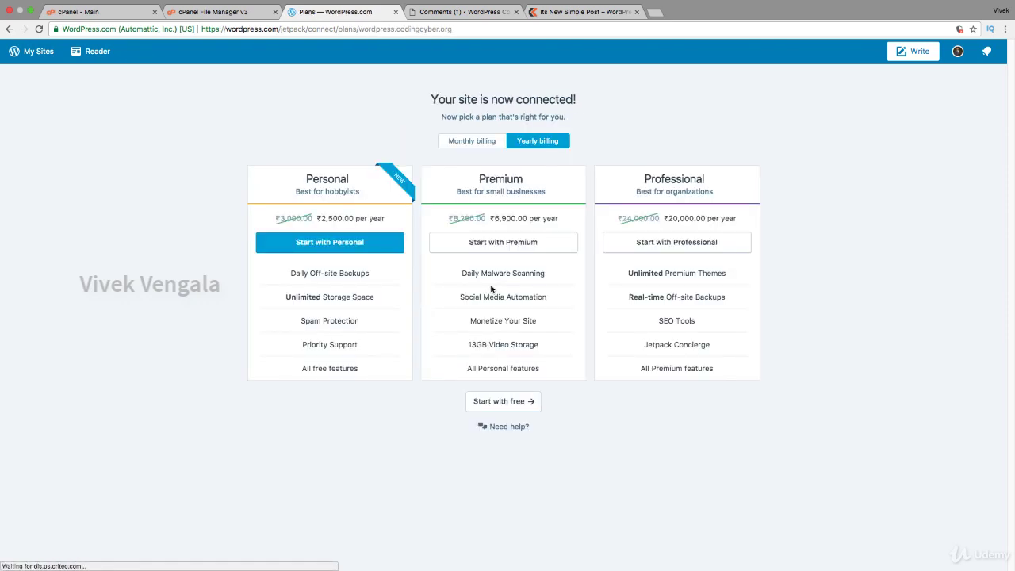
{"action": "left_click", "coordinate": [504, 401]}
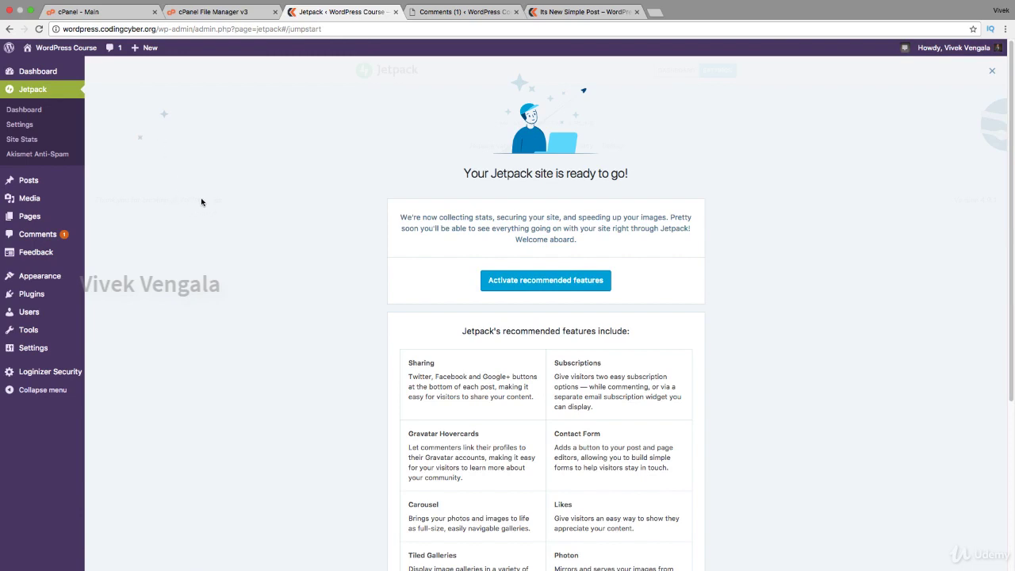
Turn on Jetpack's recommended features from the welcome dashboard.
{"action": "scroll", "coordinate": [202, 201], "scroll_direction": "down", "scroll_amount": 5}
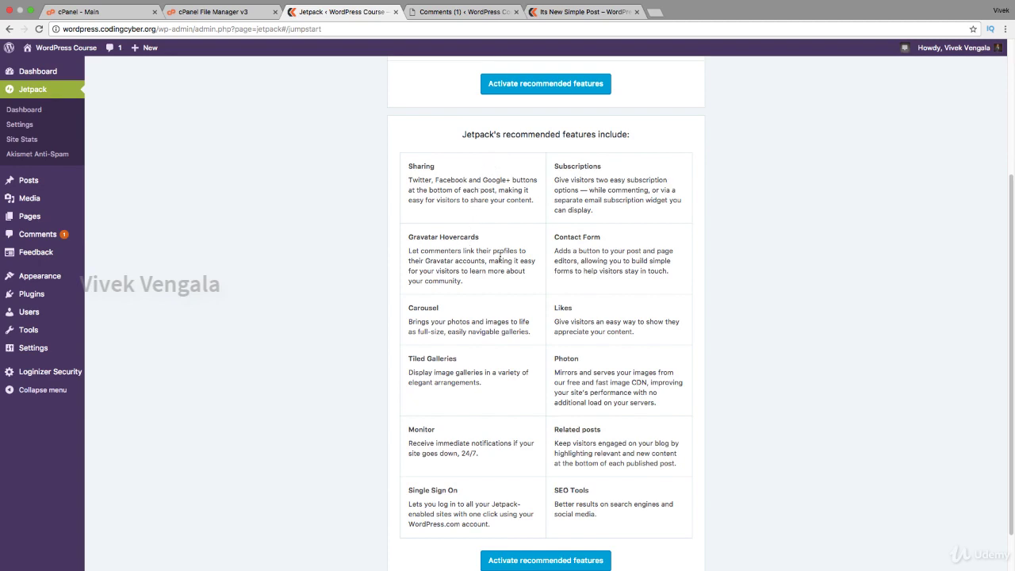
{"action": "scroll", "coordinate": [499, 256], "scroll_direction": "down", "scroll_amount": 1}
{"action": "scroll", "coordinate": [499, 260], "scroll_direction": "up", "scroll_amount": 2}
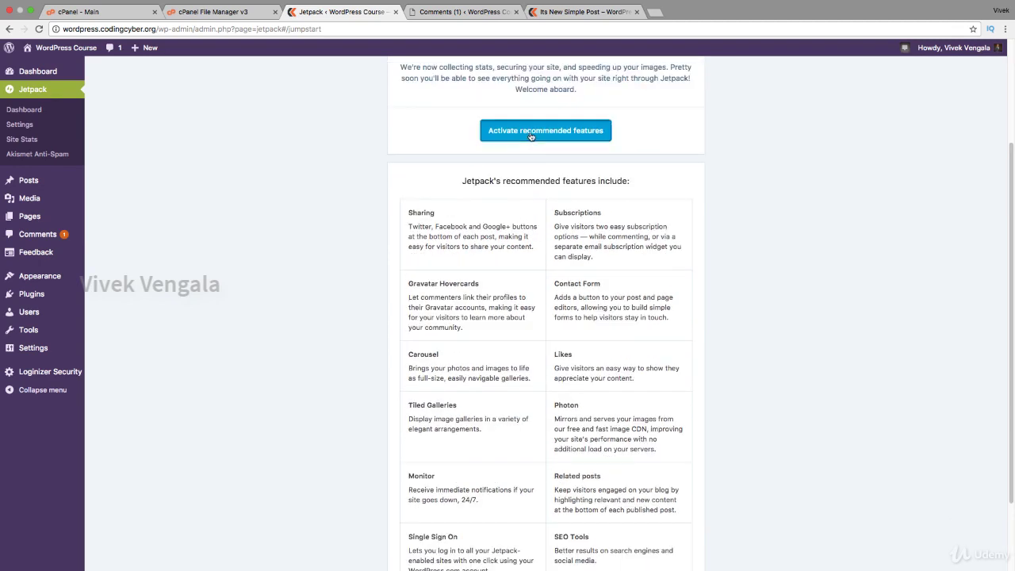
{"action": "left_click", "coordinate": [531, 135]}
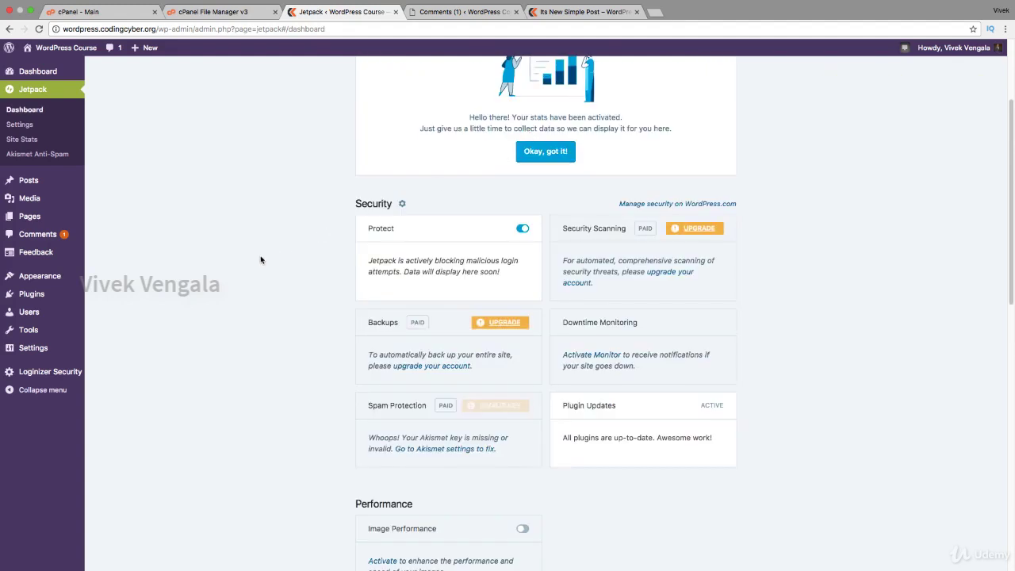
Dismiss the Jetpack stats welcome message and go to Jetpack's Writing settings.
{"action": "scroll", "coordinate": [260, 260], "scroll_direction": "down", "scroll_amount": 1}
{"action": "scroll", "coordinate": [260, 259], "scroll_direction": "down", "scroll_amount": 3}
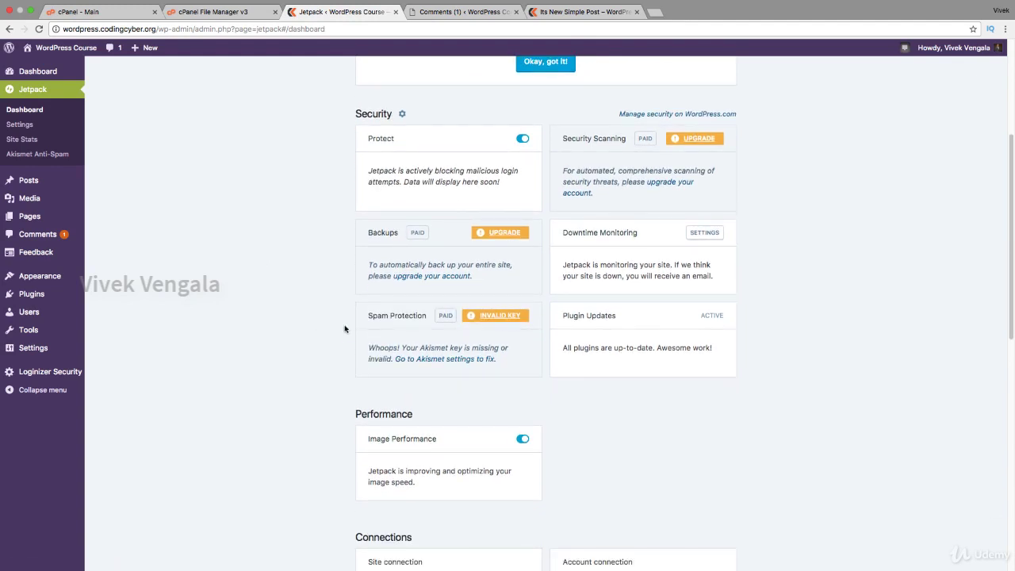
{"action": "scroll", "coordinate": [344, 328], "scroll_direction": "down", "scroll_amount": 3}
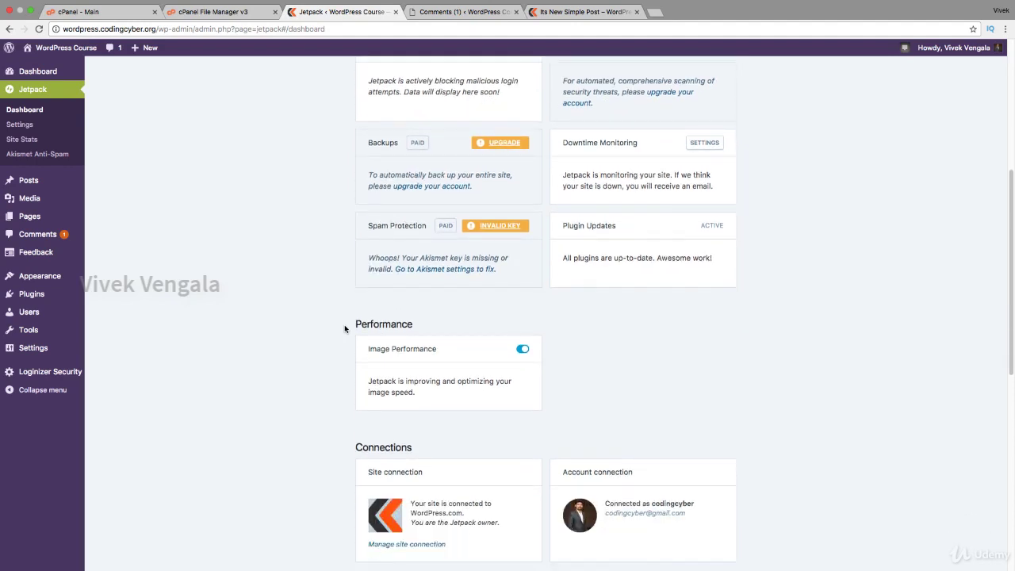
{"action": "scroll", "coordinate": [344, 329], "scroll_direction": "up", "scroll_amount": 6}
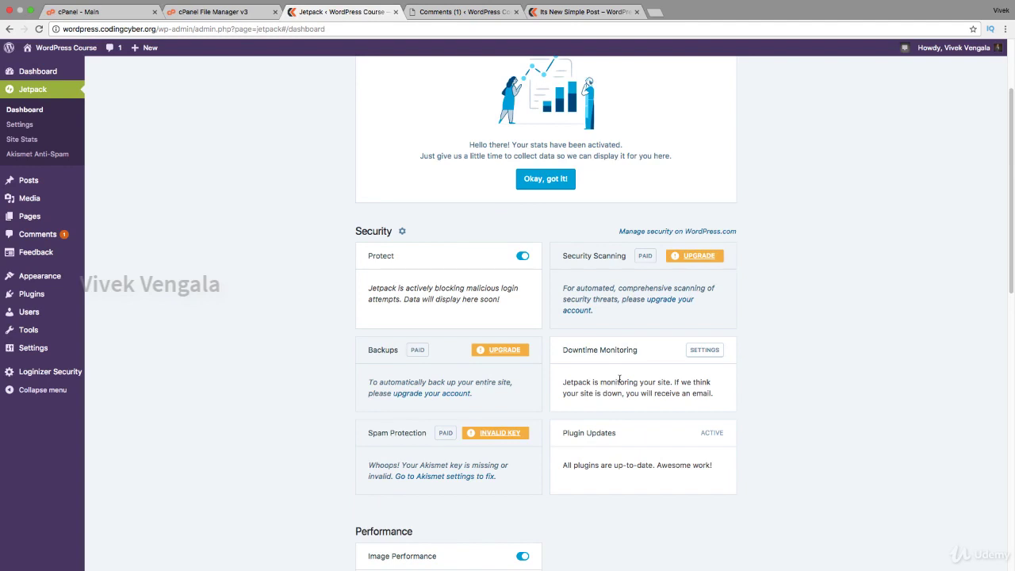
{"action": "scroll", "coordinate": [619, 379], "scroll_direction": "up", "scroll_amount": 2}
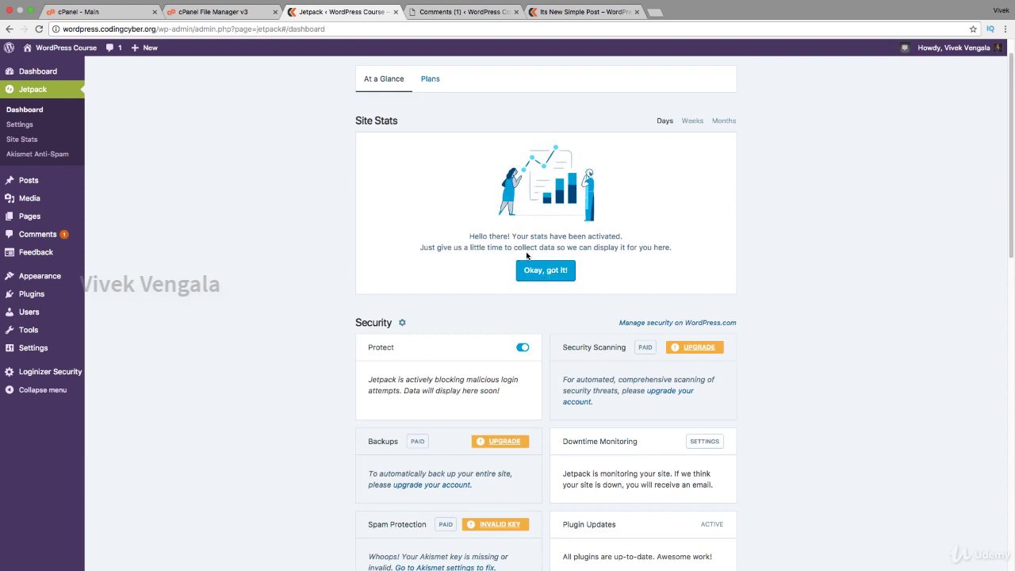
{"action": "left_click", "coordinate": [551, 271]}
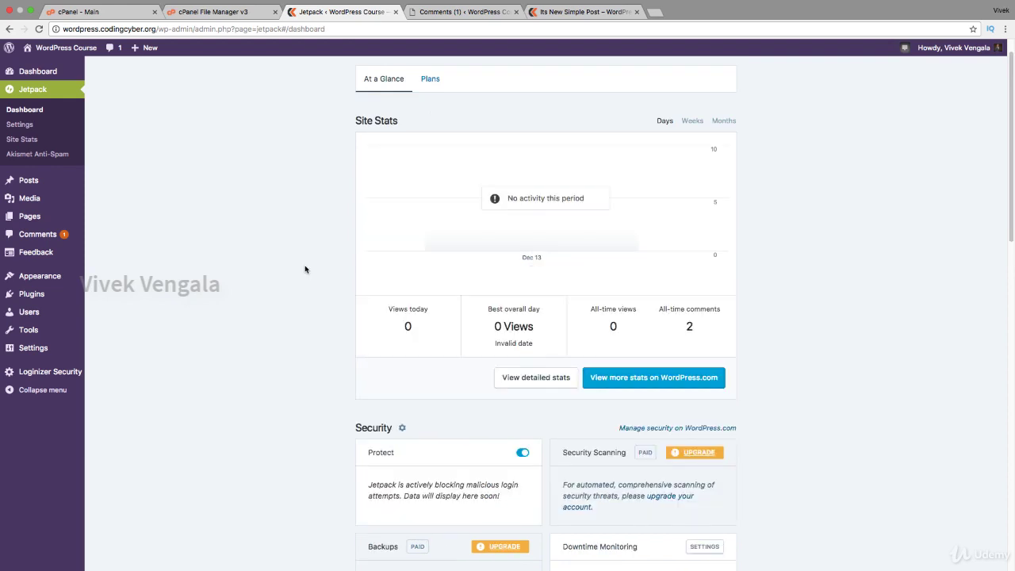
{"action": "left_click", "coordinate": [23, 126]}
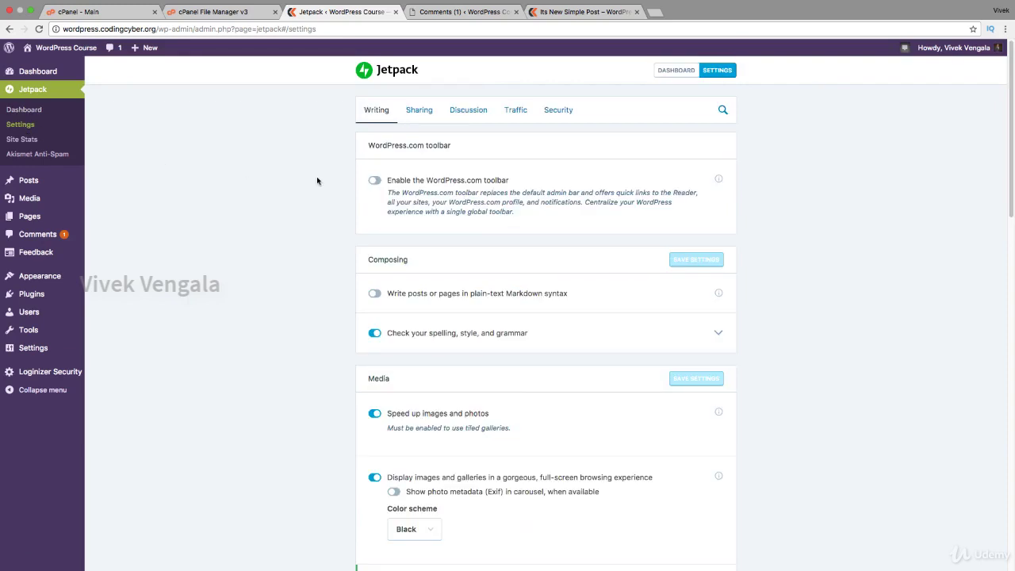
Review Jetpack's Sharing and Discussion settings.
{"action": "left_click", "coordinate": [419, 110]}
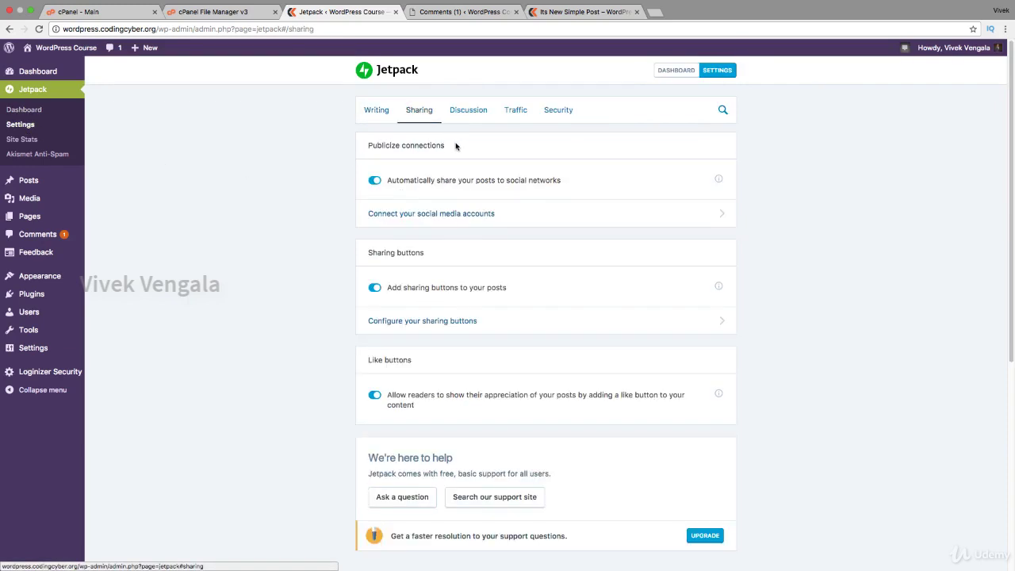
{"action": "scroll", "coordinate": [339, 265], "scroll_direction": "down", "scroll_amount": 4}
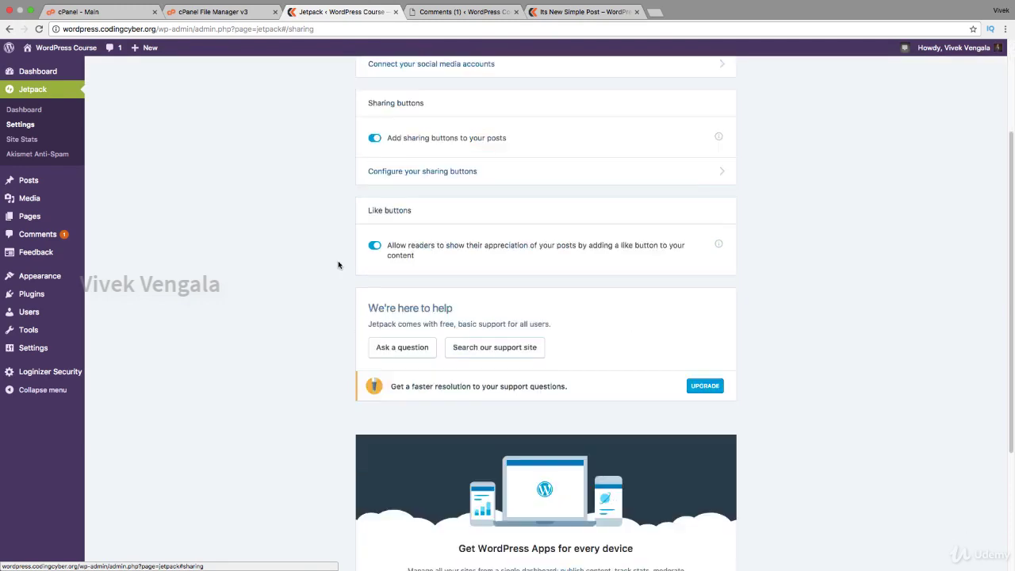
{"action": "scroll", "coordinate": [338, 265], "scroll_direction": "down", "scroll_amount": 3}
{"action": "scroll", "coordinate": [338, 265], "scroll_direction": "up", "scroll_amount": 5}
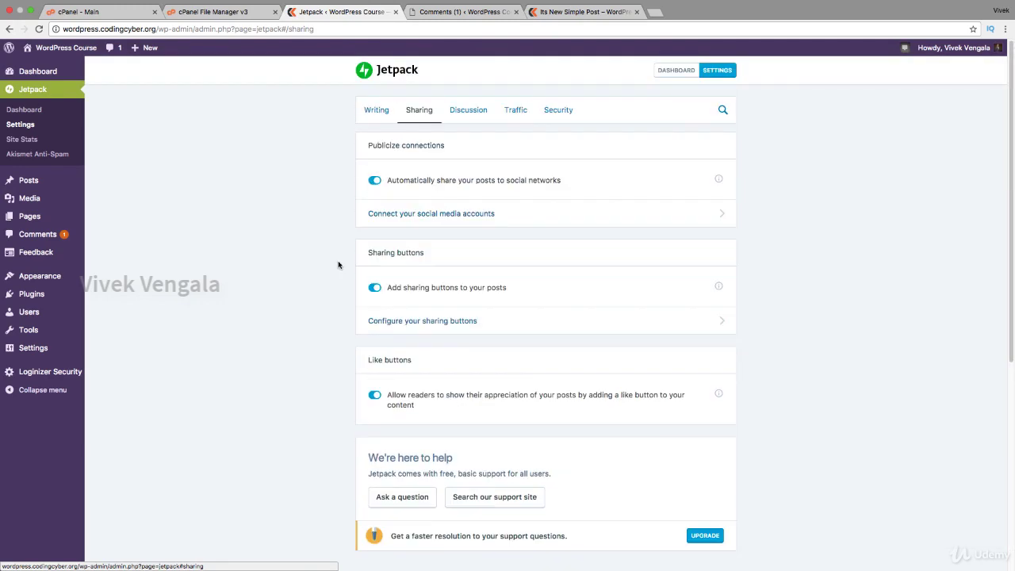
{"action": "left_click", "coordinate": [462, 119]}
{"action": "scroll", "coordinate": [314, 227], "scroll_direction": "down", "scroll_amount": 1}
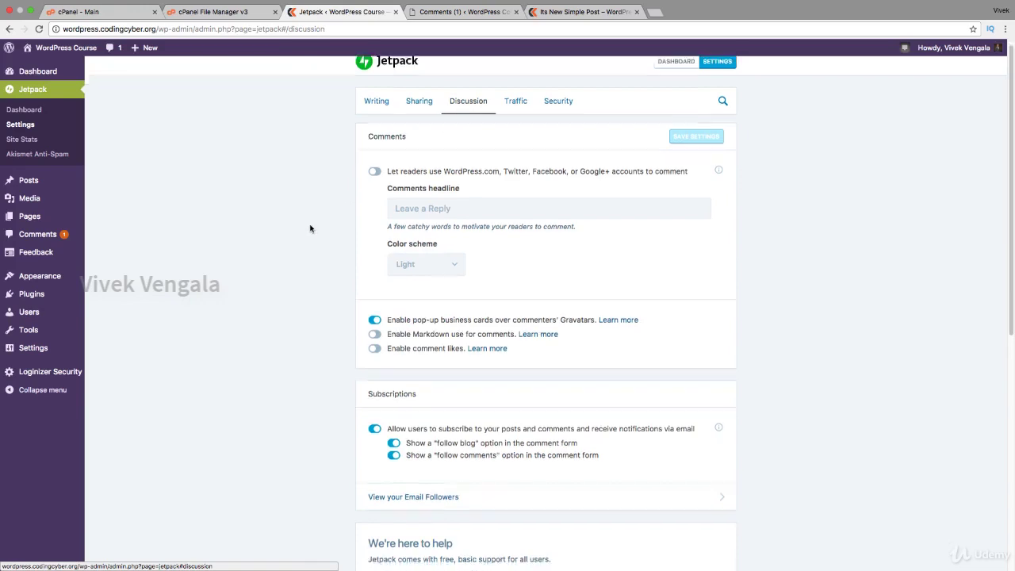
{"action": "scroll", "coordinate": [310, 228], "scroll_direction": "up", "scroll_amount": 1}
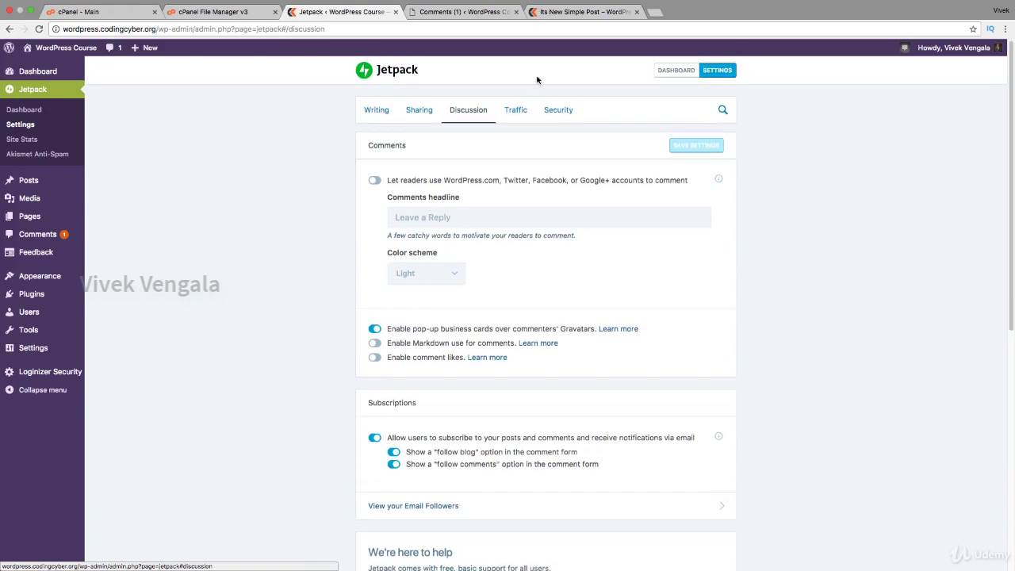
Review the Traffic and Security settings, then view the Jetpack Site Stats page.
{"action": "left_click", "coordinate": [516, 110]}
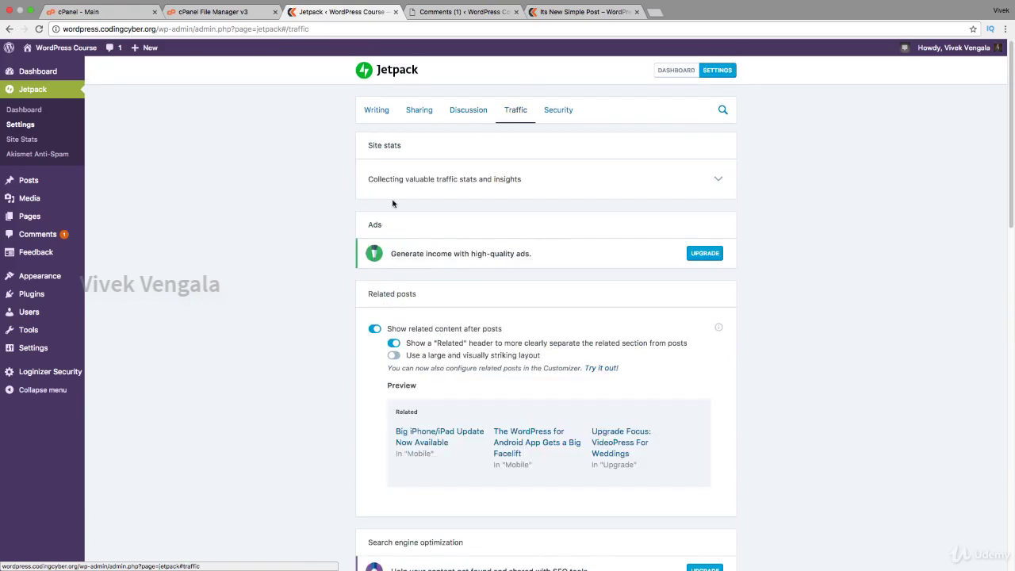
{"action": "scroll", "coordinate": [345, 233], "scroll_direction": "down", "scroll_amount": 5}
{"action": "scroll", "coordinate": [345, 232], "scroll_direction": "down", "scroll_amount": 5}
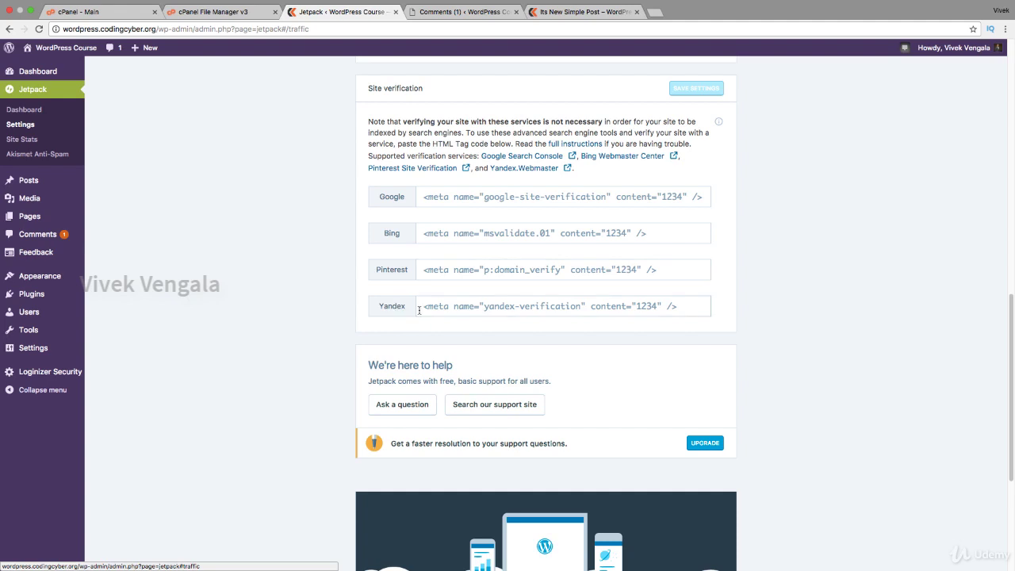
{"action": "left_click", "coordinate": [450, 198]}
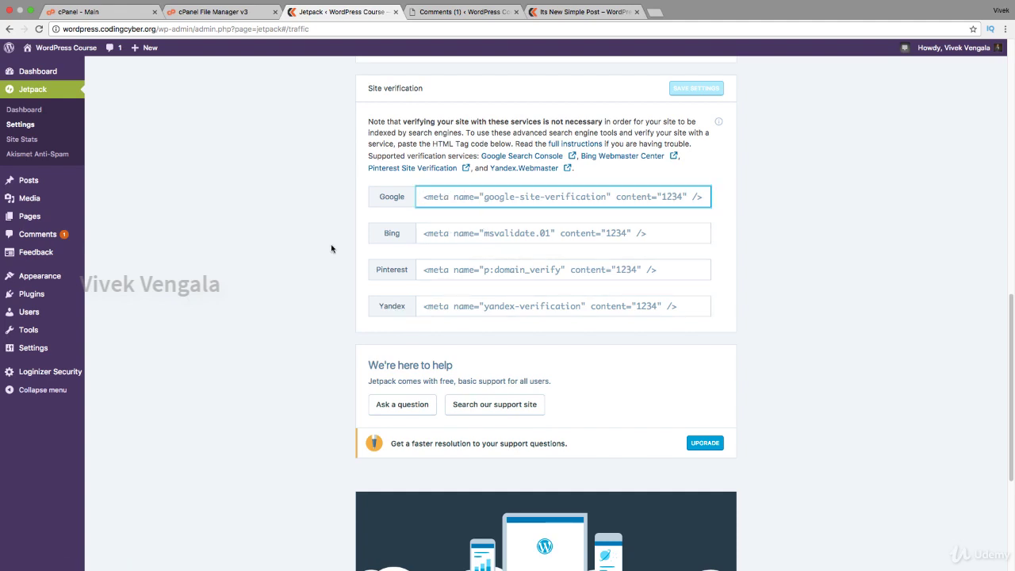
{"action": "scroll", "coordinate": [332, 247], "scroll_direction": "down", "scroll_amount": 5}
{"action": "scroll", "coordinate": [332, 247], "scroll_direction": "down", "scroll_amount": 1}
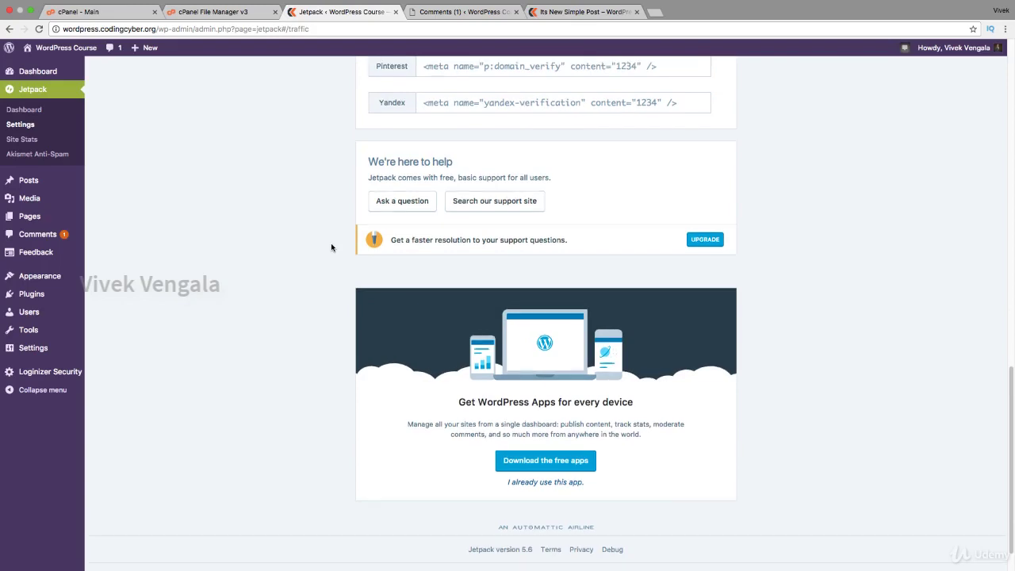
{"action": "scroll", "coordinate": [332, 248], "scroll_direction": "up", "scroll_amount": 15}
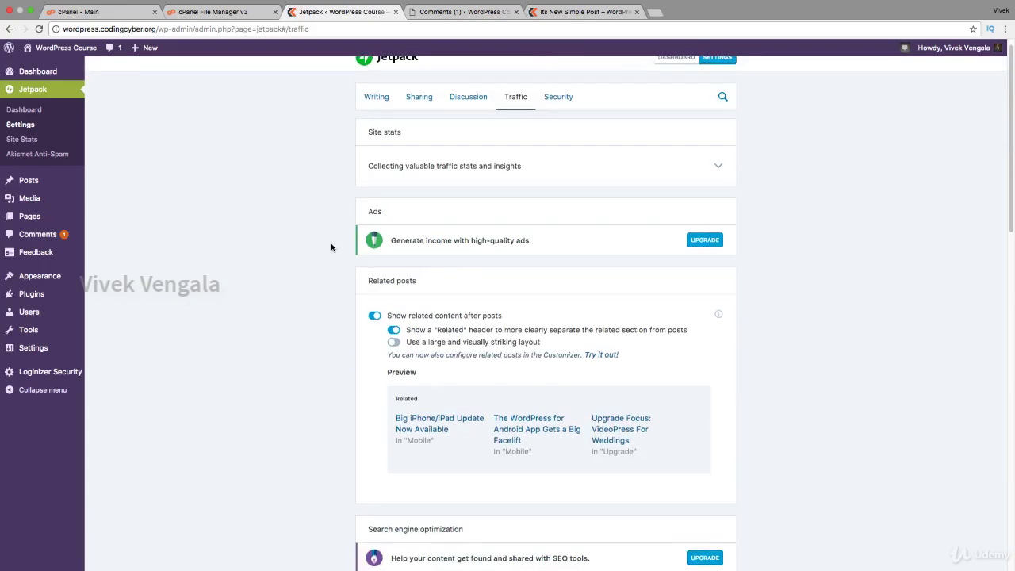
{"action": "left_click", "coordinate": [559, 100]}
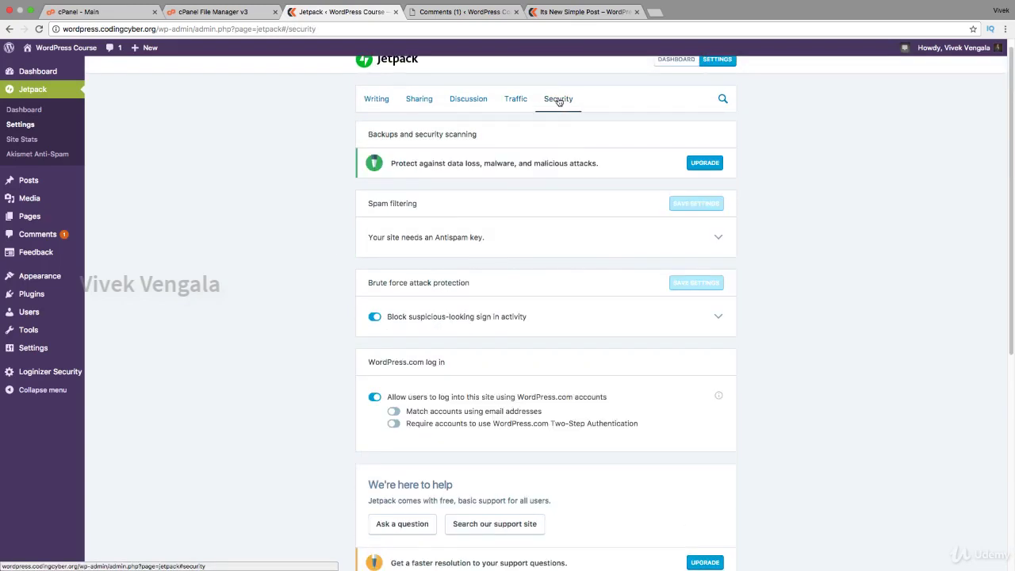
{"action": "left_click", "coordinate": [43, 141]}
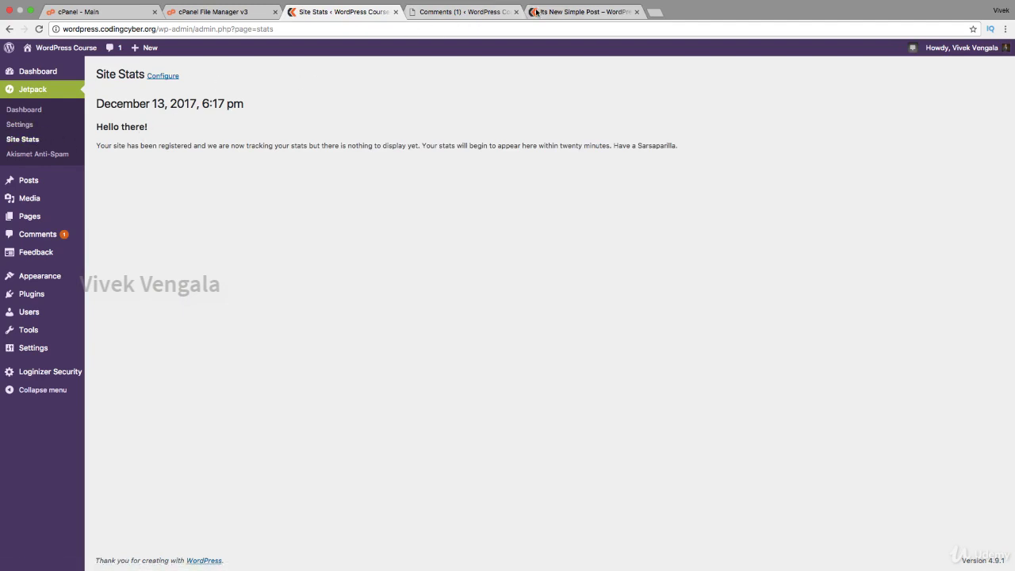
Reload the published 'Its New Simple Post' and scroll through the post and its comment section.
{"action": "left_click", "coordinate": [585, 12]}
{"action": "left_click", "coordinate": [76, 53]}
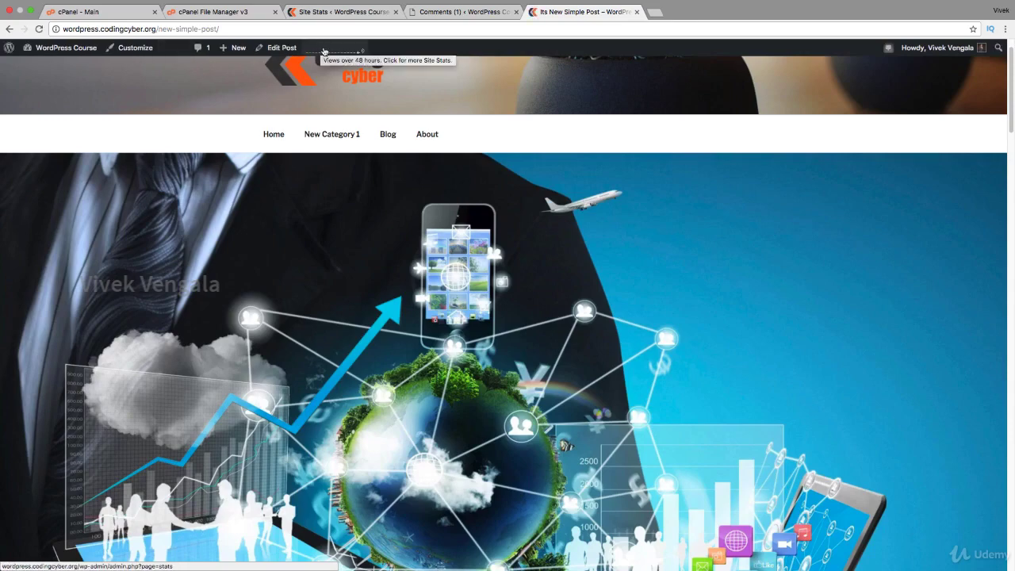
{"action": "scroll", "coordinate": [254, 178], "scroll_direction": "down", "scroll_amount": 10}
{"action": "scroll", "coordinate": [253, 178], "scroll_direction": "down", "scroll_amount": 20}
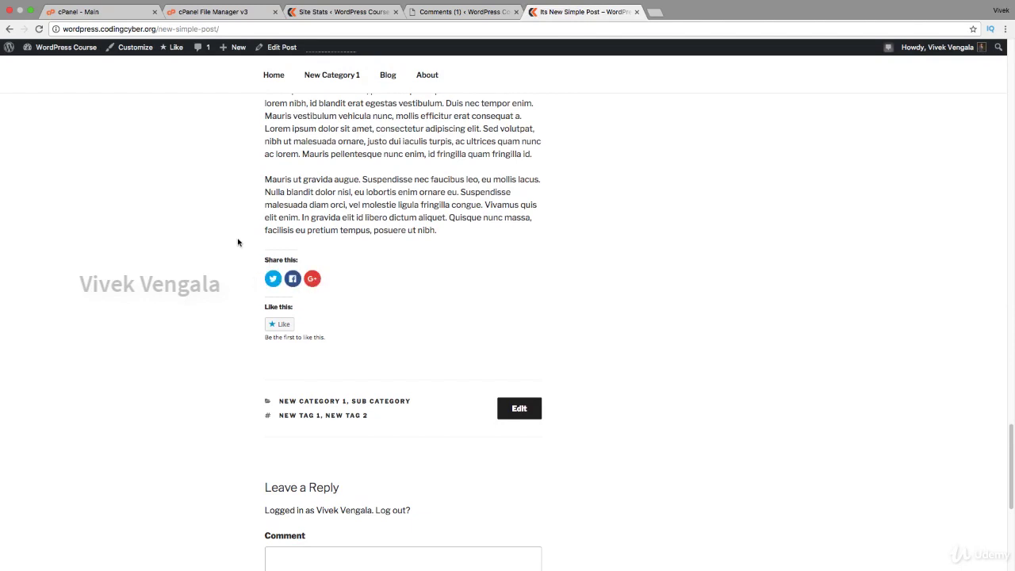
{"action": "scroll", "coordinate": [238, 242], "scroll_direction": "down", "scroll_amount": 4}
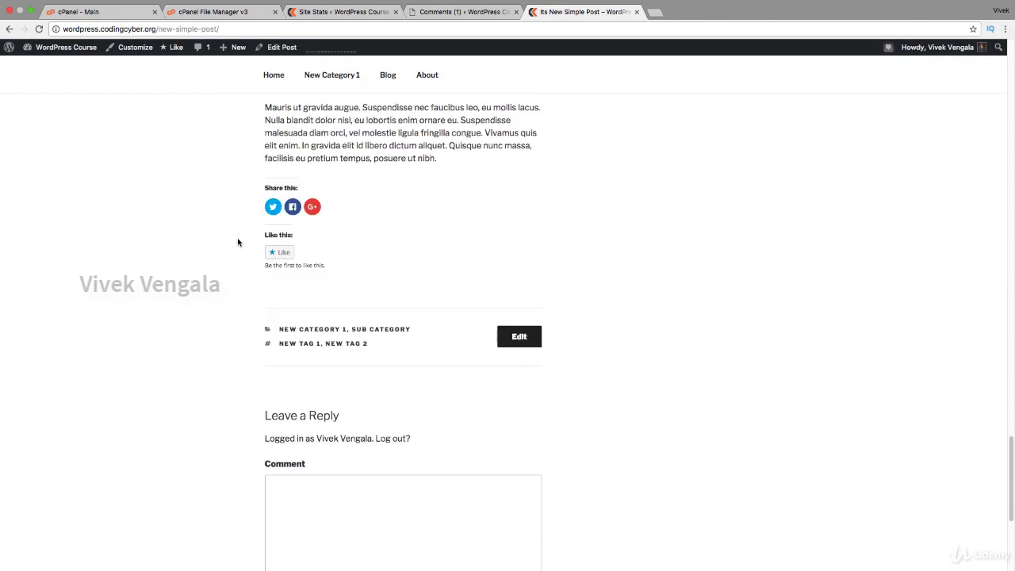
{"action": "scroll", "coordinate": [238, 242], "scroll_direction": "up", "scroll_amount": 3}
{"action": "scroll", "coordinate": [238, 242], "scroll_direction": "down", "scroll_amount": 4}
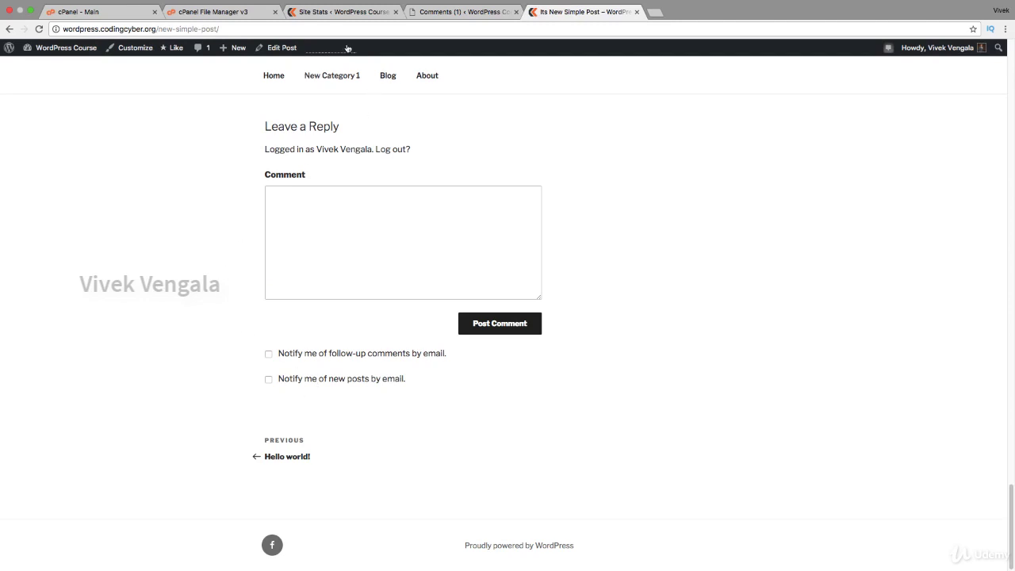
{"action": "scroll", "coordinate": [222, 249], "scroll_direction": "up", "scroll_amount": 10}
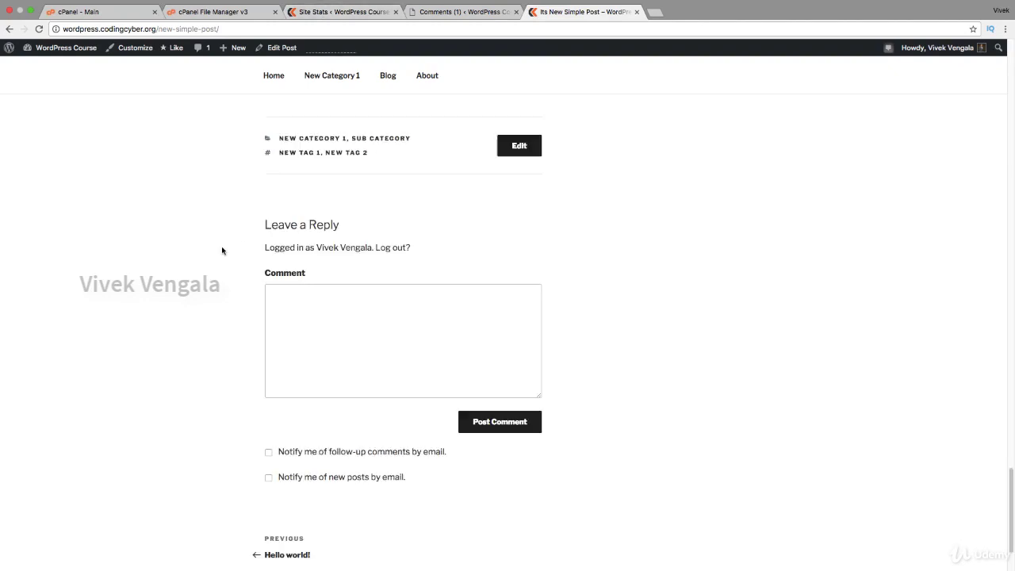
{"action": "scroll", "coordinate": [222, 249], "scroll_direction": "up", "scroll_amount": 10}
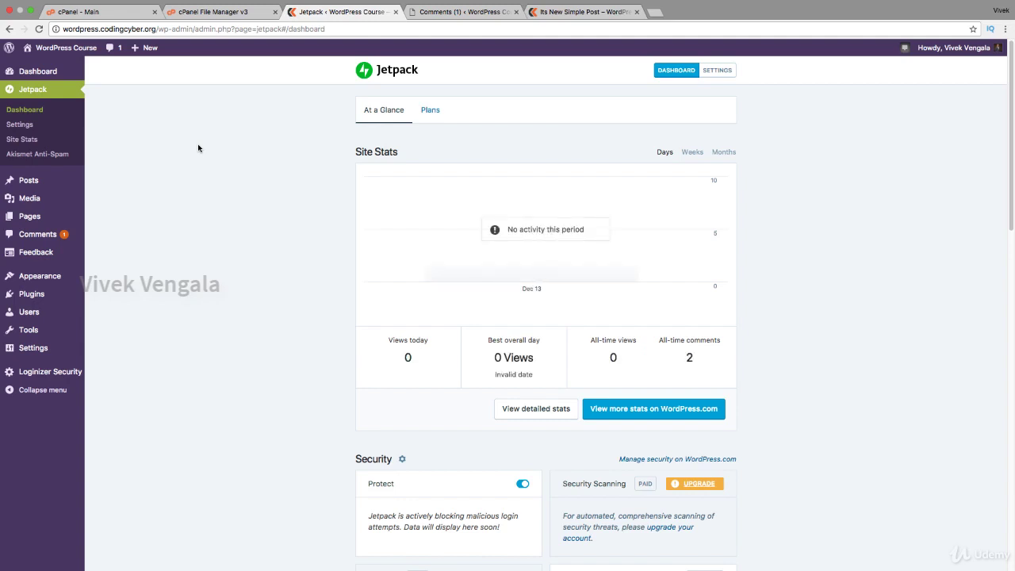
Confirm the Feedback inbox is empty, then start a new page from the Pages list.
{"action": "left_click", "coordinate": [21, 254]}
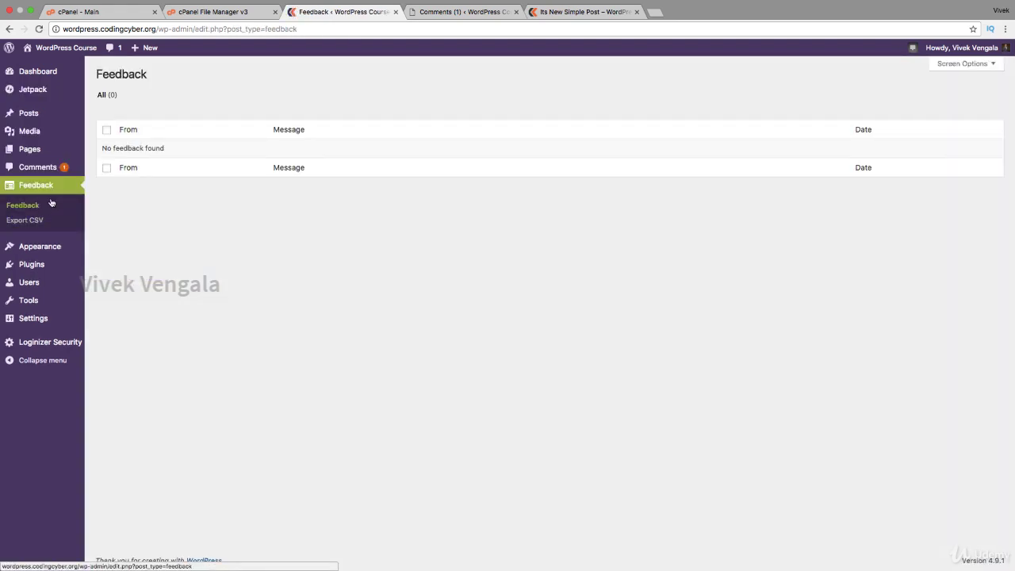
{"action": "left_click", "coordinate": [48, 152]}
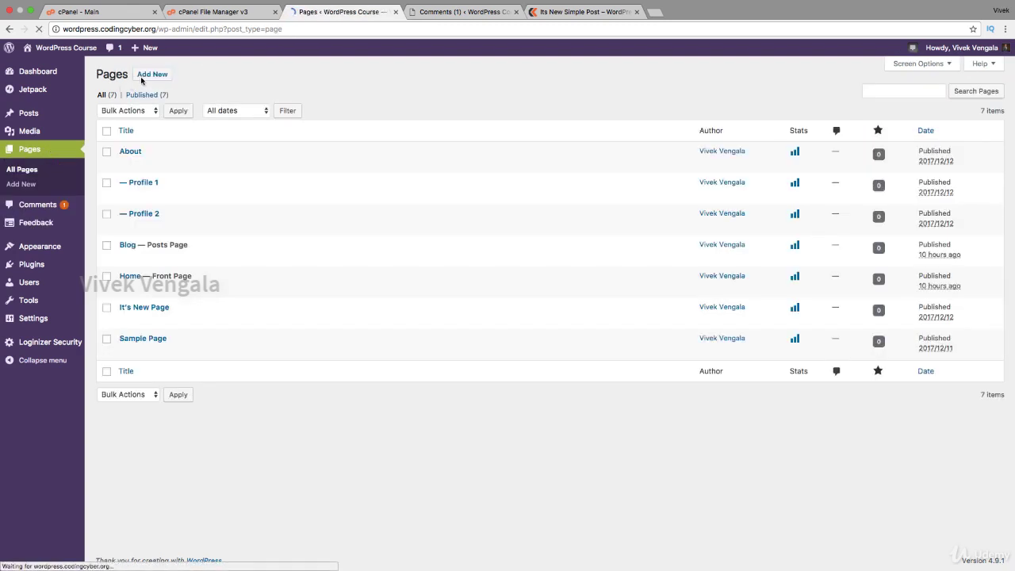
{"action": "left_click", "coordinate": [143, 76]}
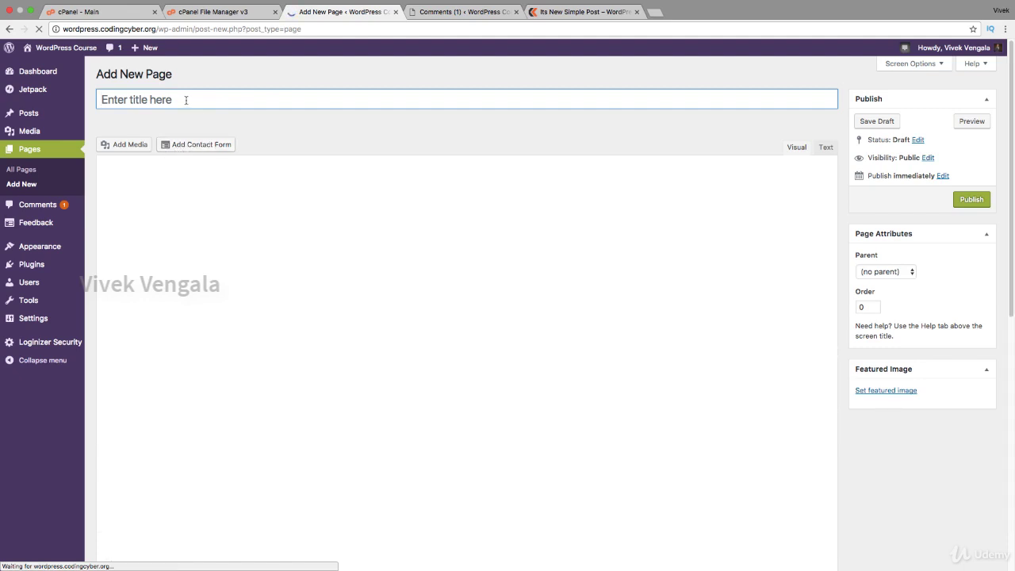
Title the new page 'Contact', insert a contact form and open its settings.
{"action": "type", "text": "Contact"}
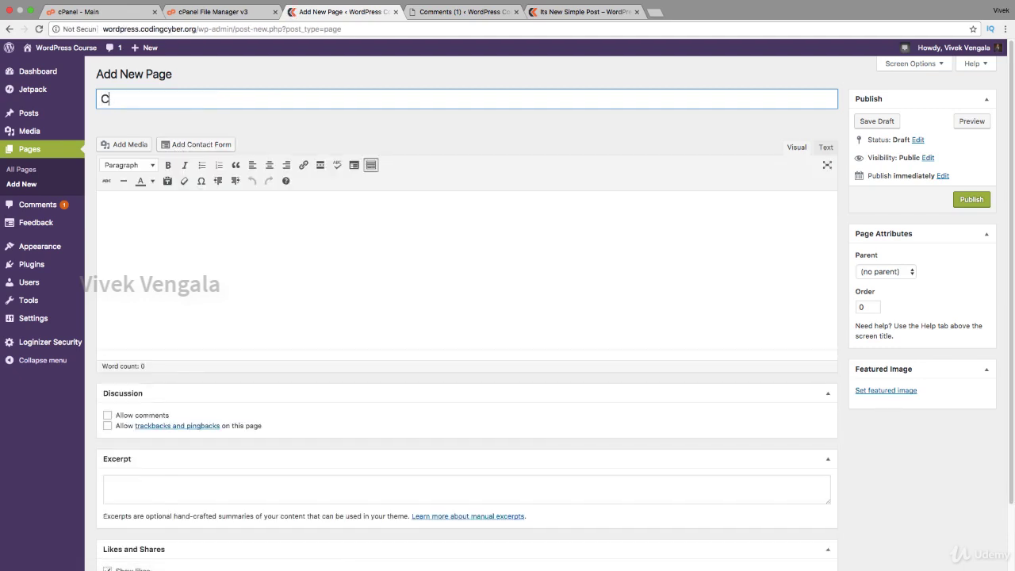
{"action": "left_click", "coordinate": [192, 146]}
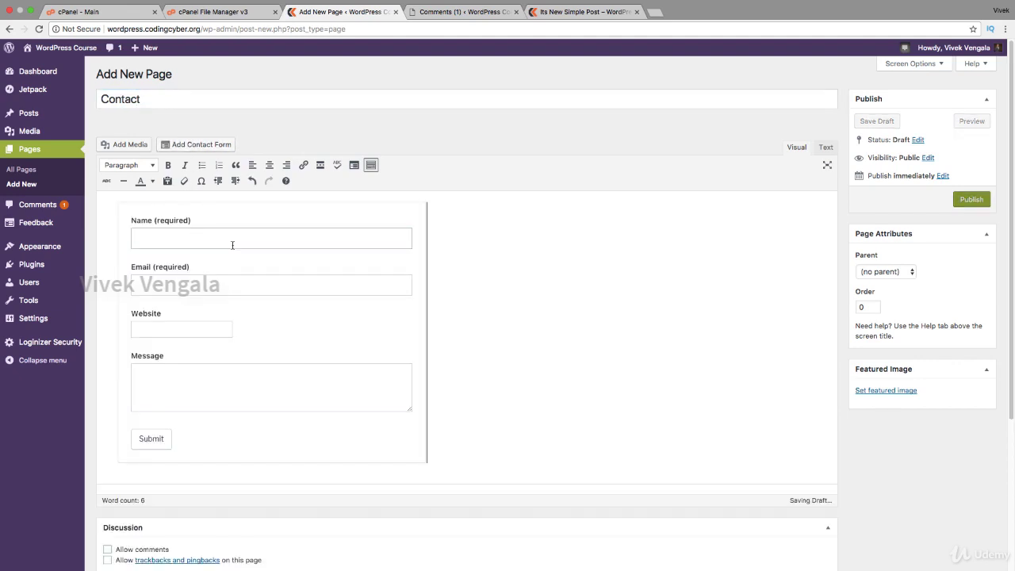
{"action": "left_click", "coordinate": [230, 244]}
{"action": "left_click", "coordinate": [263, 204]}
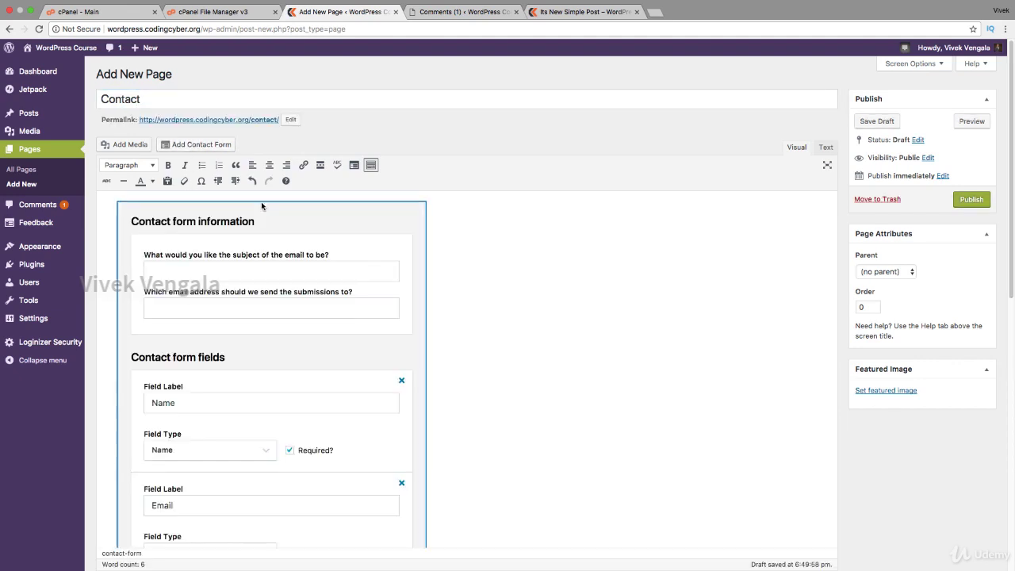
{"action": "scroll", "coordinate": [239, 265], "scroll_direction": "down", "scroll_amount": 2}
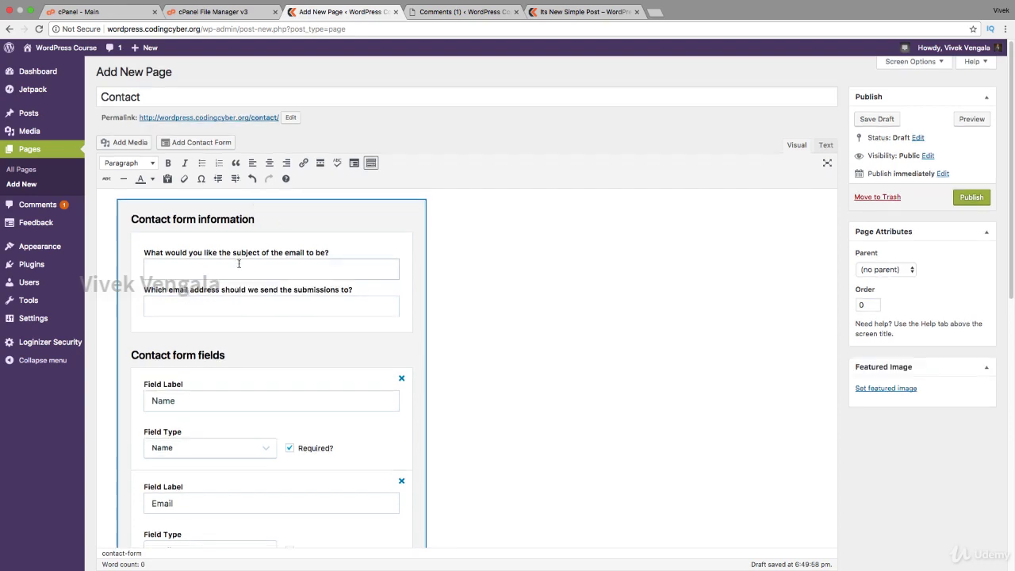
Set the form's email subject to 'Contact Form Submission from WP.CC.ORG' and enter the submission e-mail address.
{"action": "left_click", "coordinate": [239, 242]}
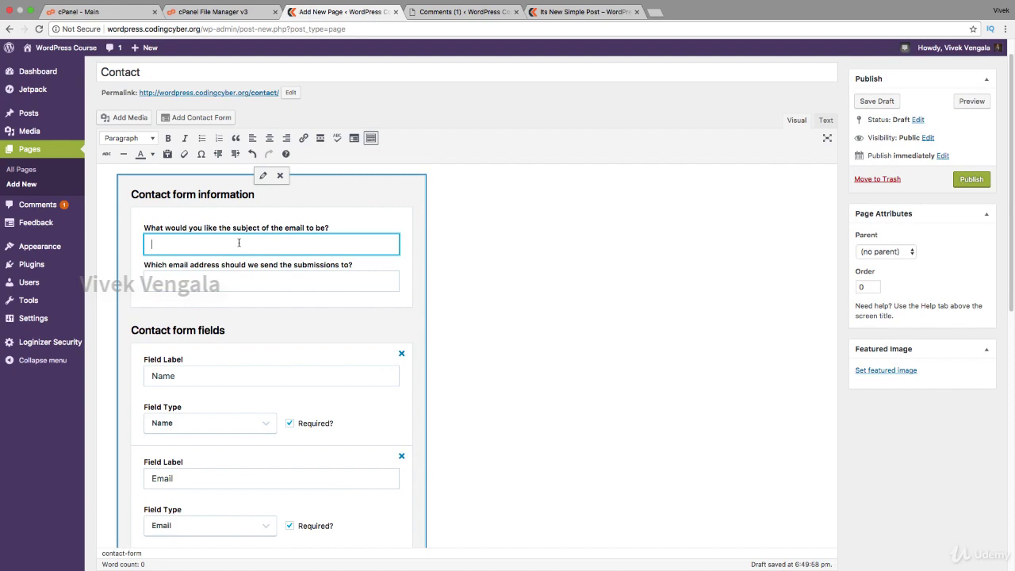
{"action": "left_click", "coordinate": [234, 289]}
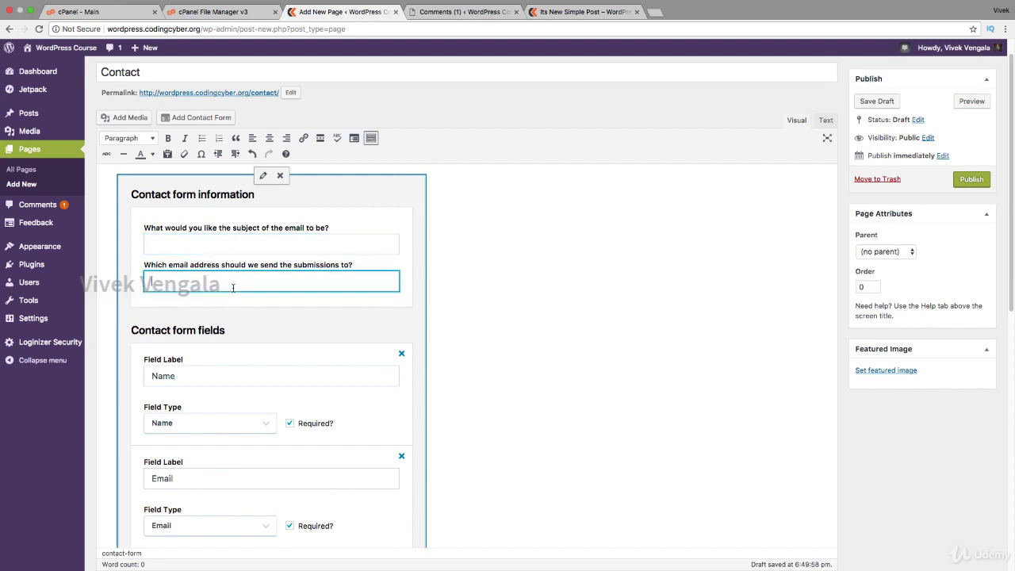
{"action": "left_click", "coordinate": [247, 244]}
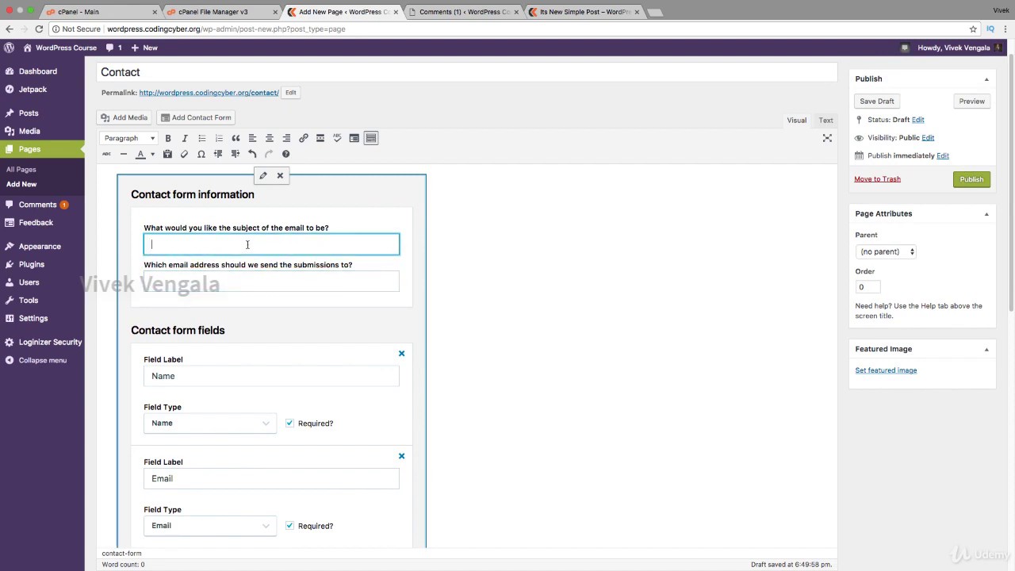
{"action": "type", "text": "Contact Form Submission from WP.CC.ORG"}
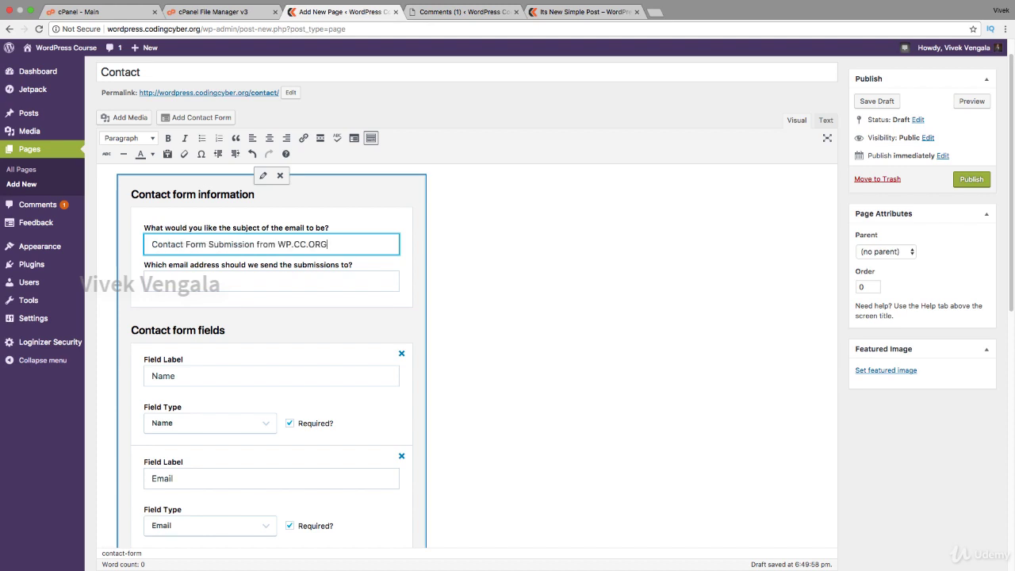
{"action": "left_click", "coordinate": [241, 281]}
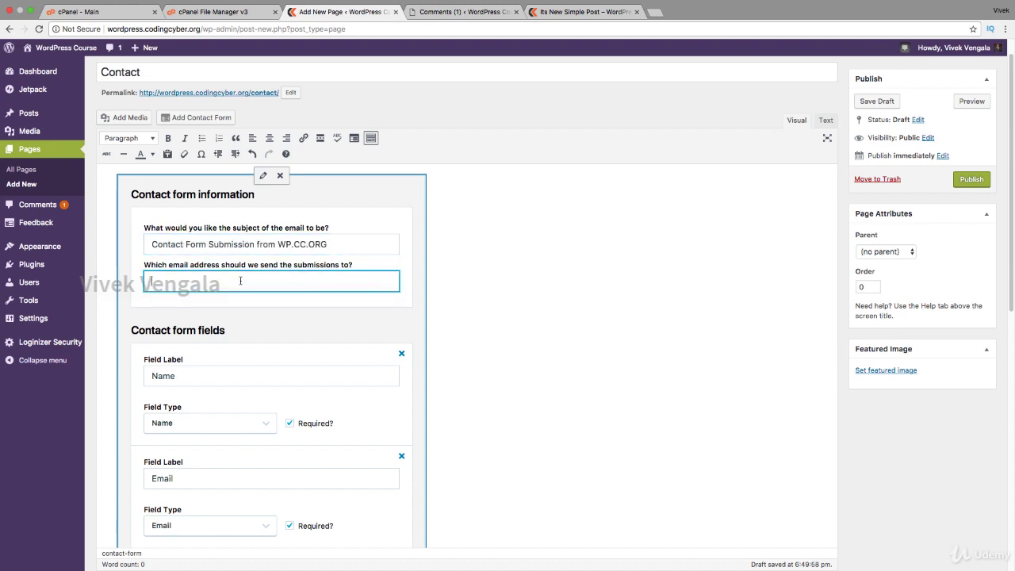
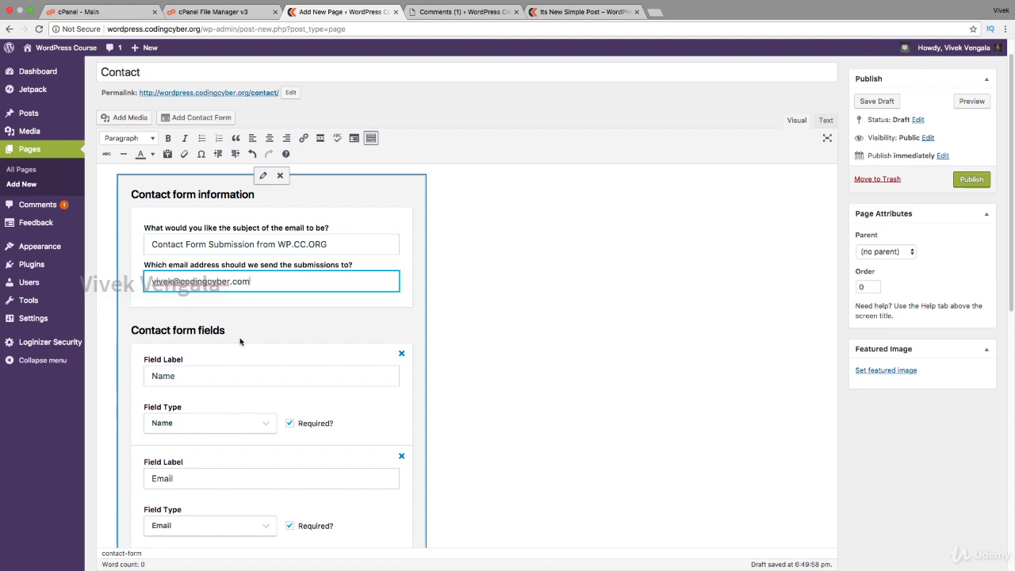
Check the field types, keeping Email unchanged, Website as Website and Message as Textarea.
{"action": "scroll", "coordinate": [242, 333], "scroll_direction": "down", "scroll_amount": 5}
{"action": "scroll", "coordinate": [240, 341], "scroll_direction": "down", "scroll_amount": 2}
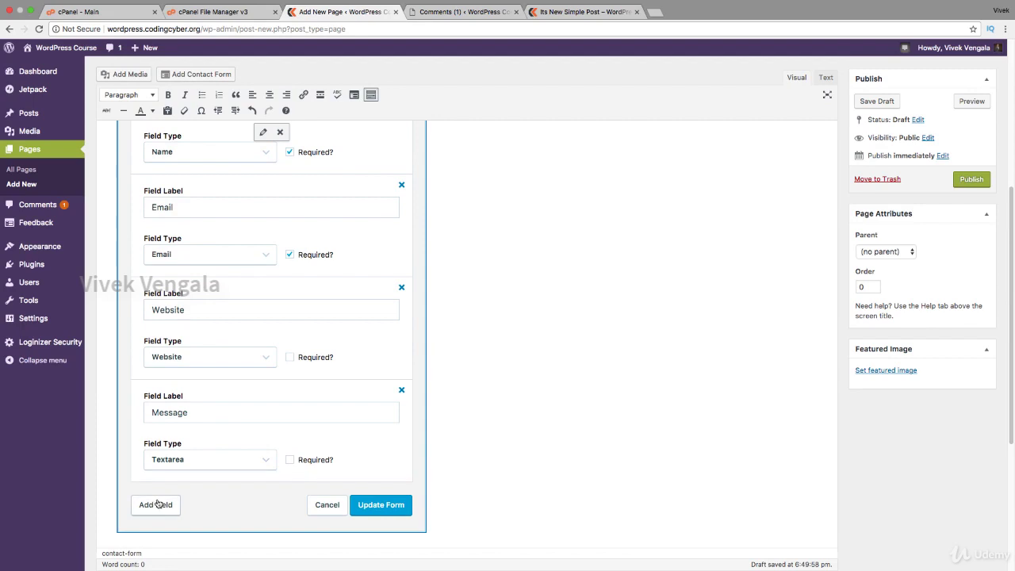
{"action": "scroll", "coordinate": [268, 377], "scroll_direction": "up", "scroll_amount": 3}
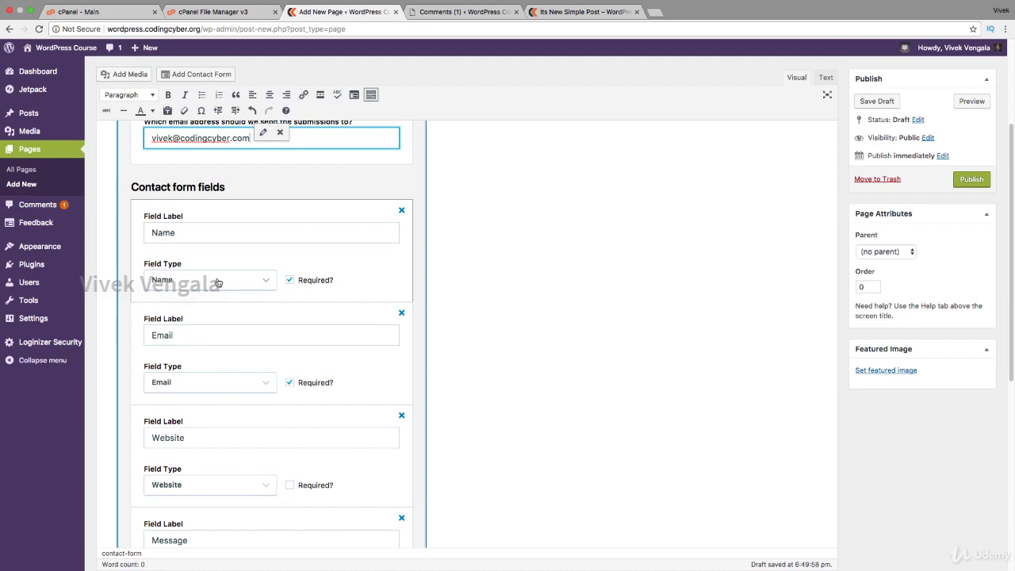
{"action": "scroll", "coordinate": [301, 286], "scroll_direction": "down", "scroll_amount": 1}
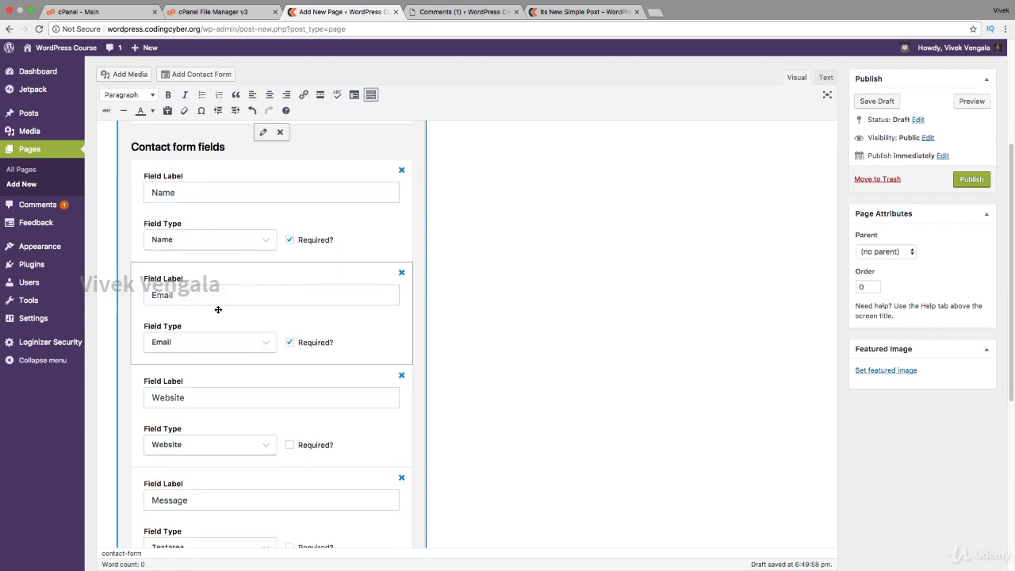
{"action": "left_click", "coordinate": [184, 341]}
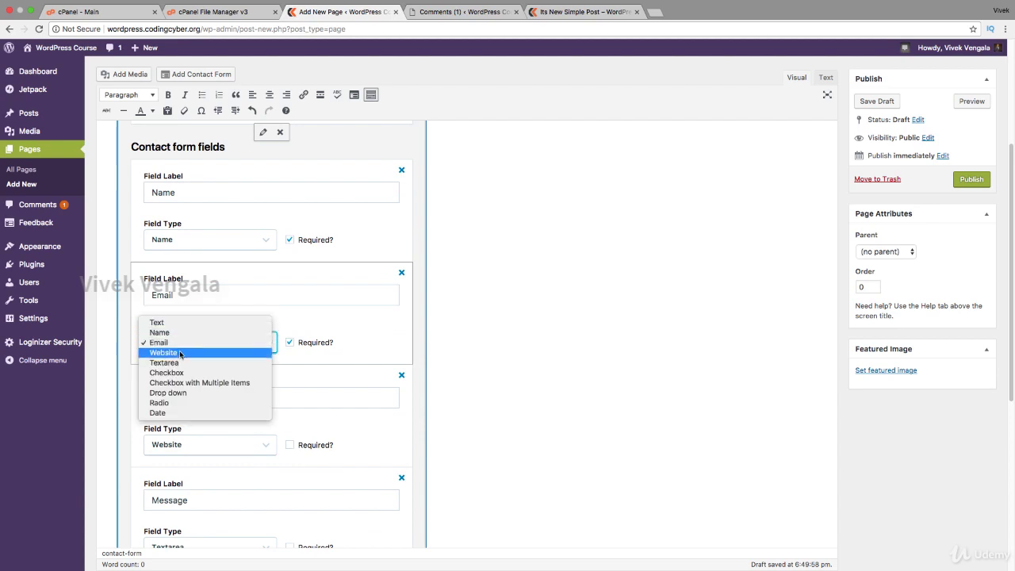
{"action": "left_click", "coordinate": [344, 333]}
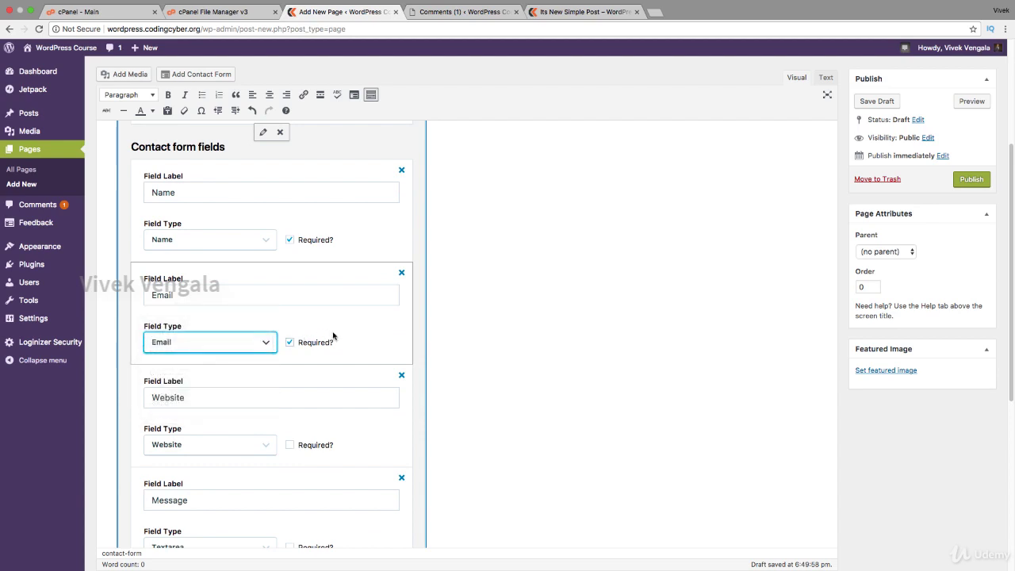
{"action": "scroll", "coordinate": [337, 335], "scroll_direction": "down", "scroll_amount": 2}
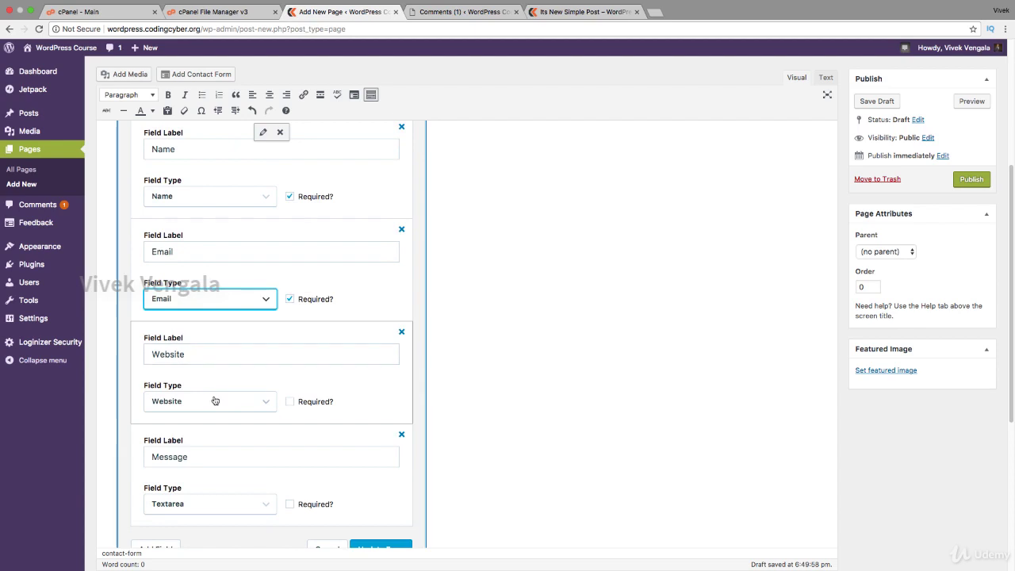
{"action": "left_click", "coordinate": [215, 399]}
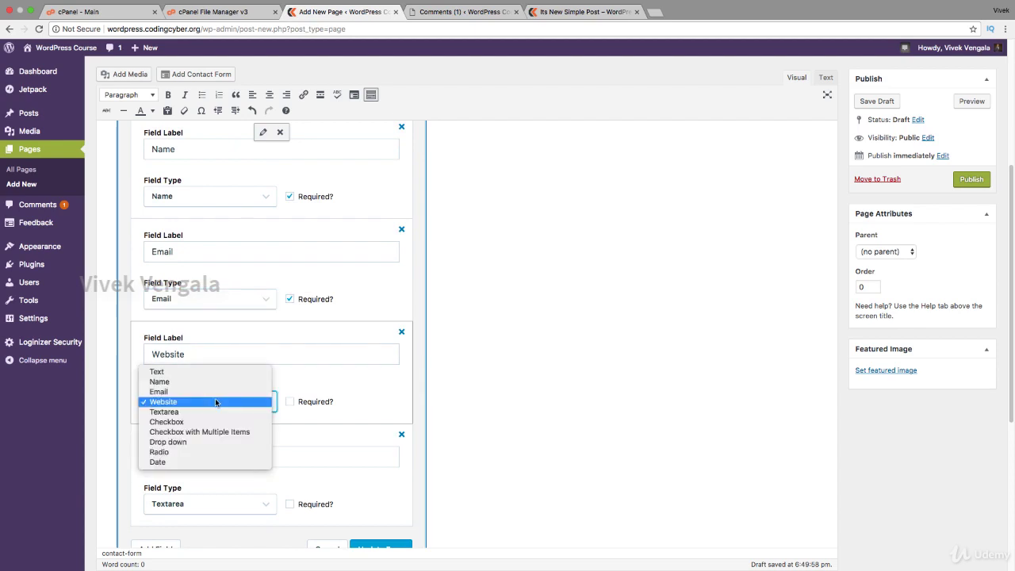
{"action": "left_click", "coordinate": [162, 403]}
{"action": "scroll", "coordinate": [367, 411], "scroll_direction": "down", "scroll_amount": 5}
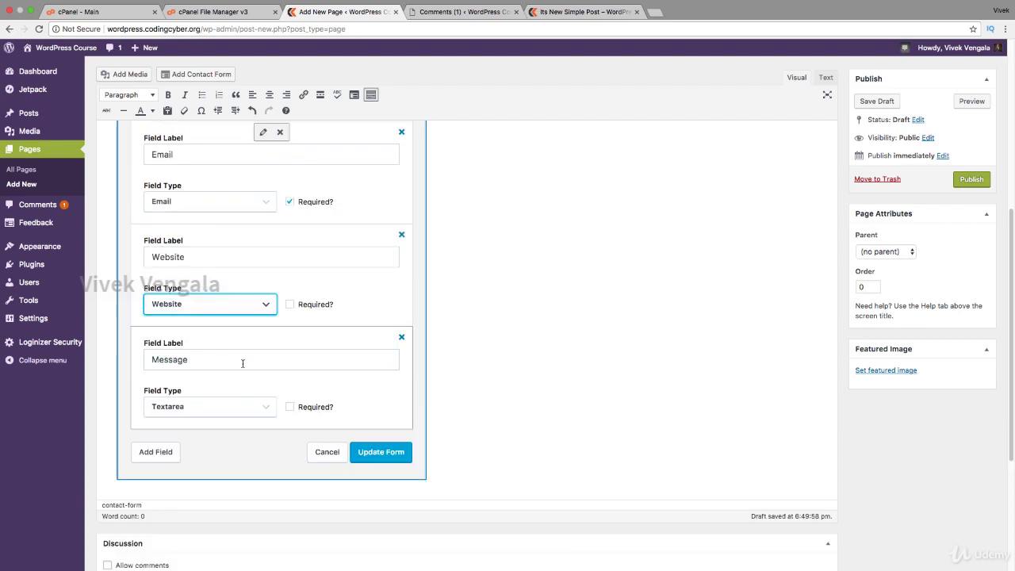
{"action": "left_click", "coordinate": [243, 405]}
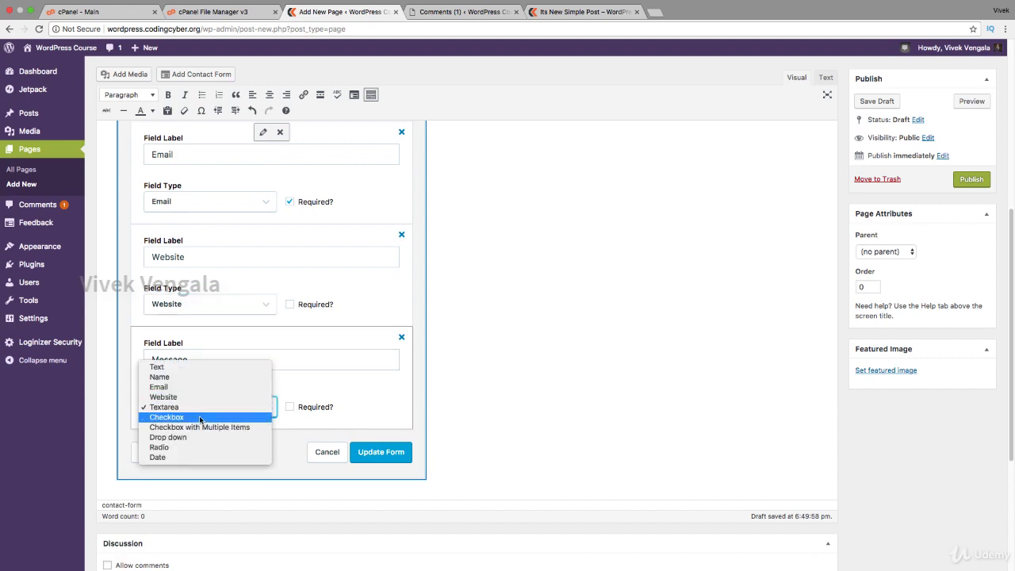
{"action": "left_click", "coordinate": [292, 453]}
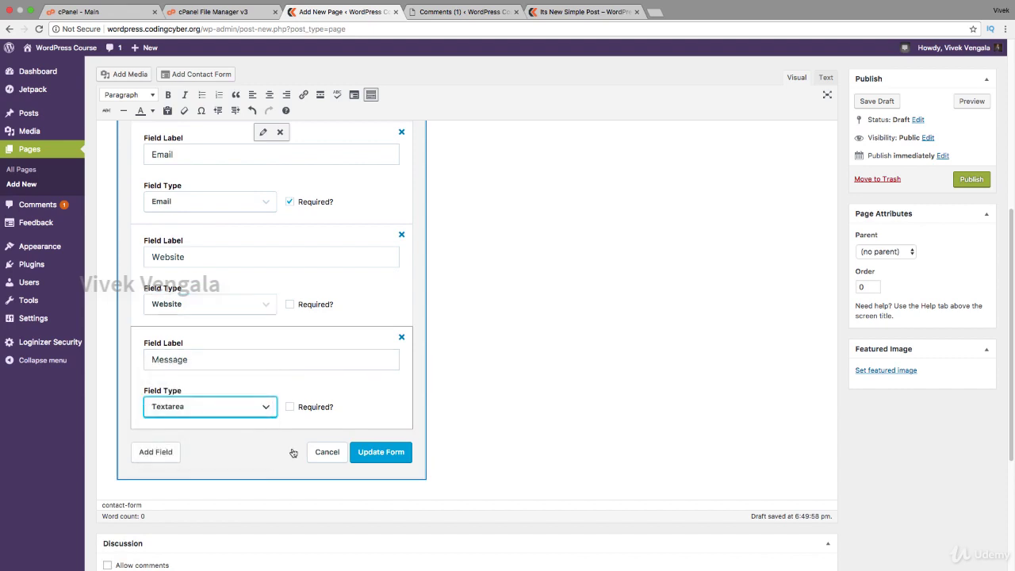
Add a new form field labelled 'Country' with field type Drop down.
{"action": "left_click", "coordinate": [167, 452]}
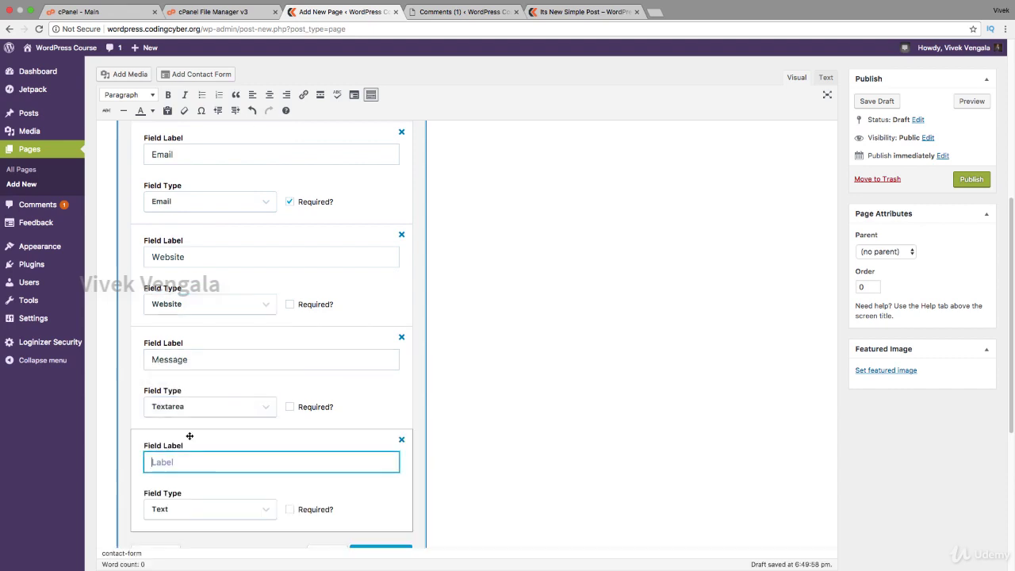
{"action": "scroll", "coordinate": [238, 357], "scroll_direction": "down", "scroll_amount": 2}
{"action": "type", "text": "Countr"}
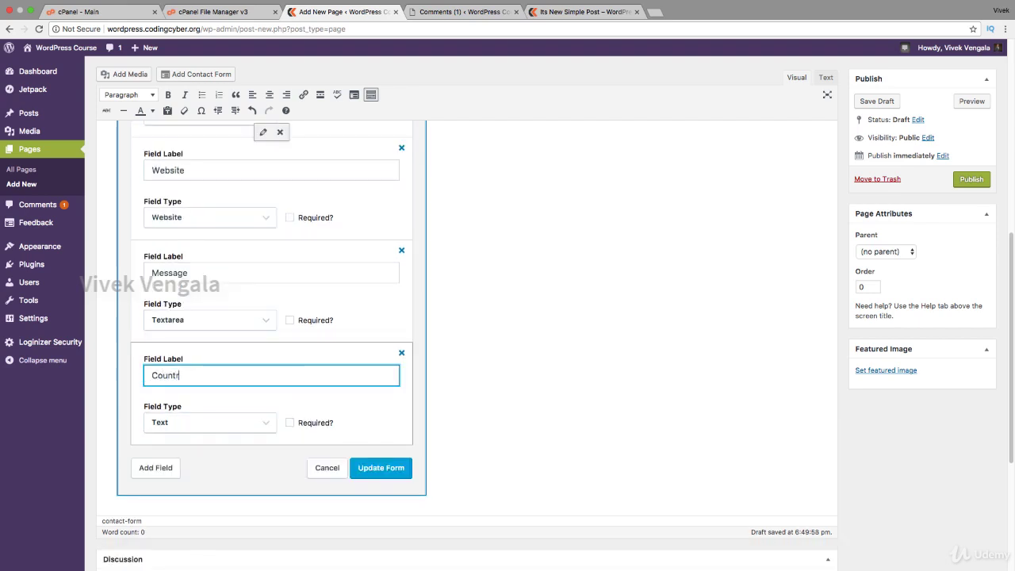
{"action": "type", "text": "y"}
{"action": "left_click", "coordinate": [206, 423]}
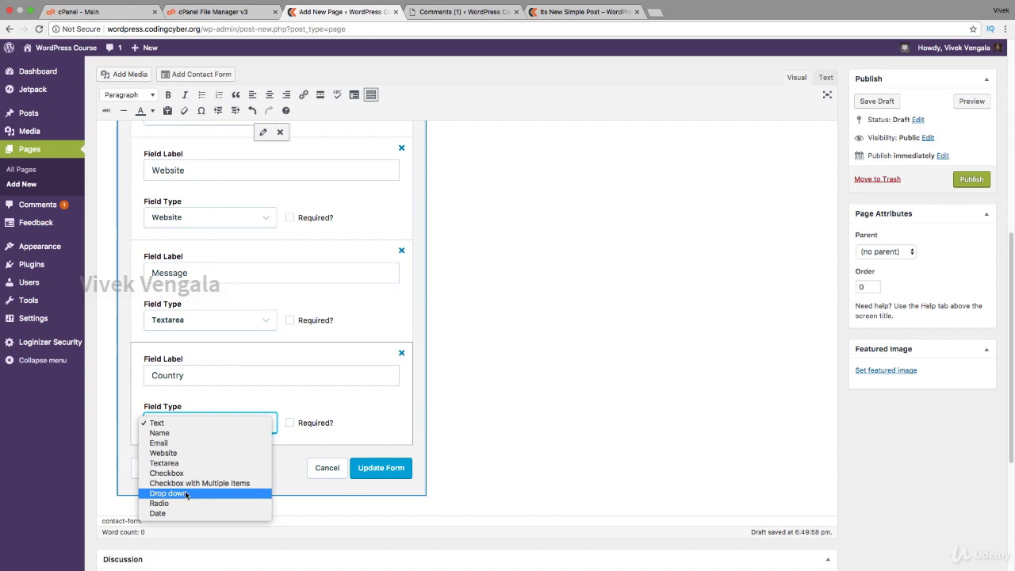
{"action": "left_click", "coordinate": [186, 494]}
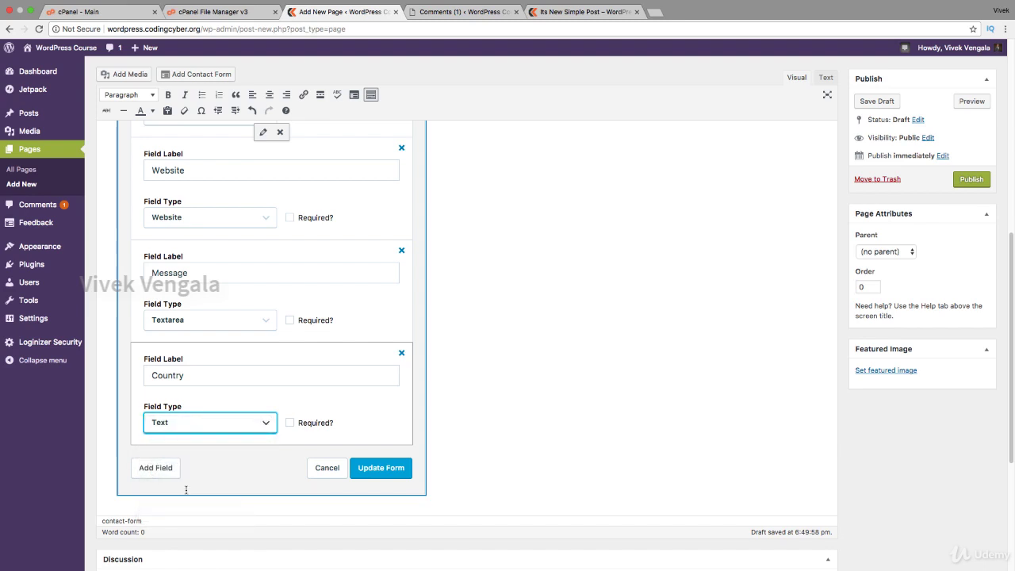
Give Country the options India, USA and UK, mark it required, and update the form.
{"action": "scroll", "coordinate": [270, 436], "scroll_direction": "down", "scroll_amount": 2}
{"action": "left_click", "coordinate": [228, 396]}
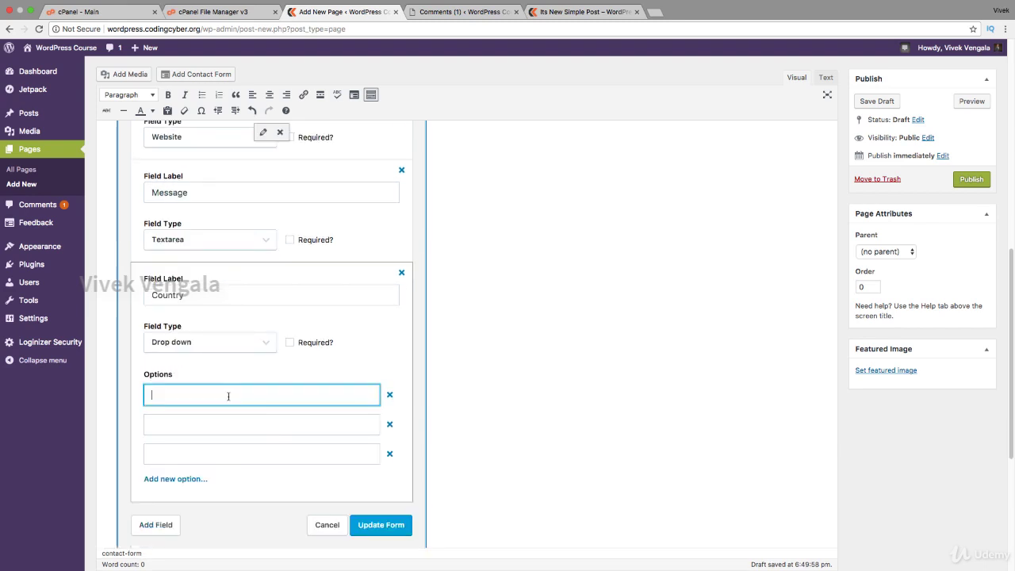
{"action": "type", "text": "IU"}
{"action": "type", "text": "dia"}
{"action": "key", "text": "Tab"}
{"action": "type", "text": "USA"}
{"action": "key", "text": "Tab"}
{"action": "type", "text": "UK"}
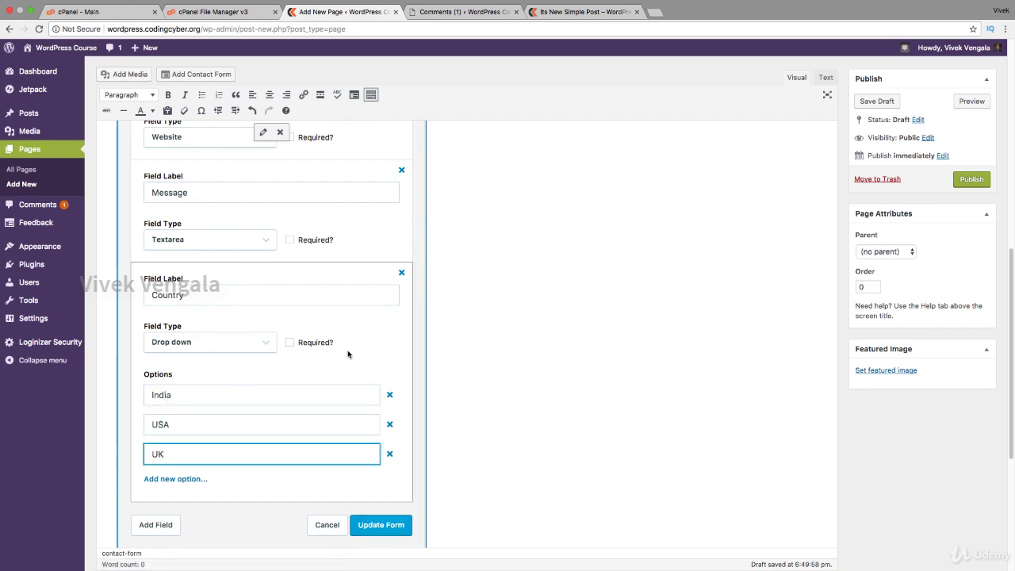
{"action": "left_click", "coordinate": [291, 343]}
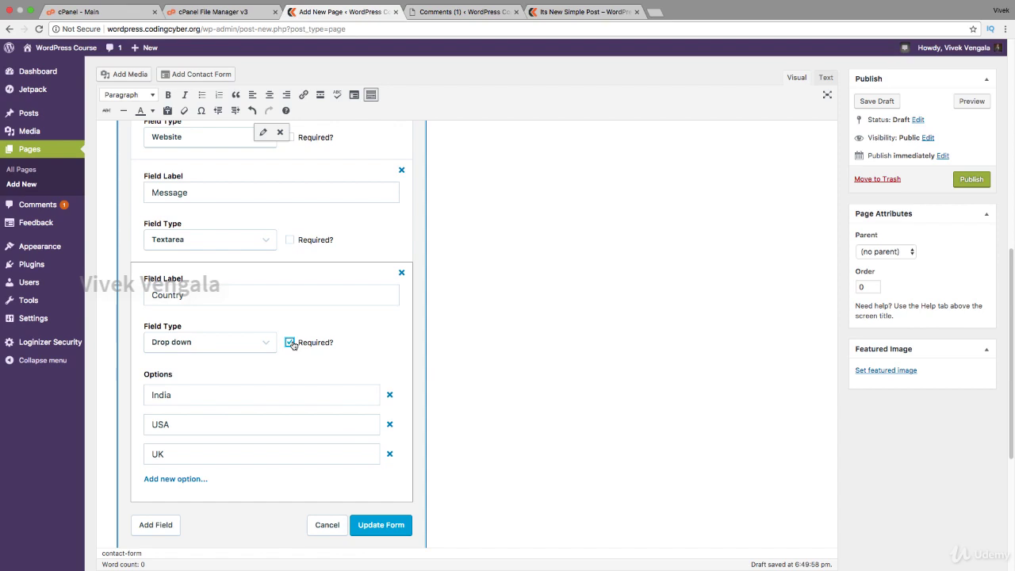
{"action": "left_click", "coordinate": [367, 525]}
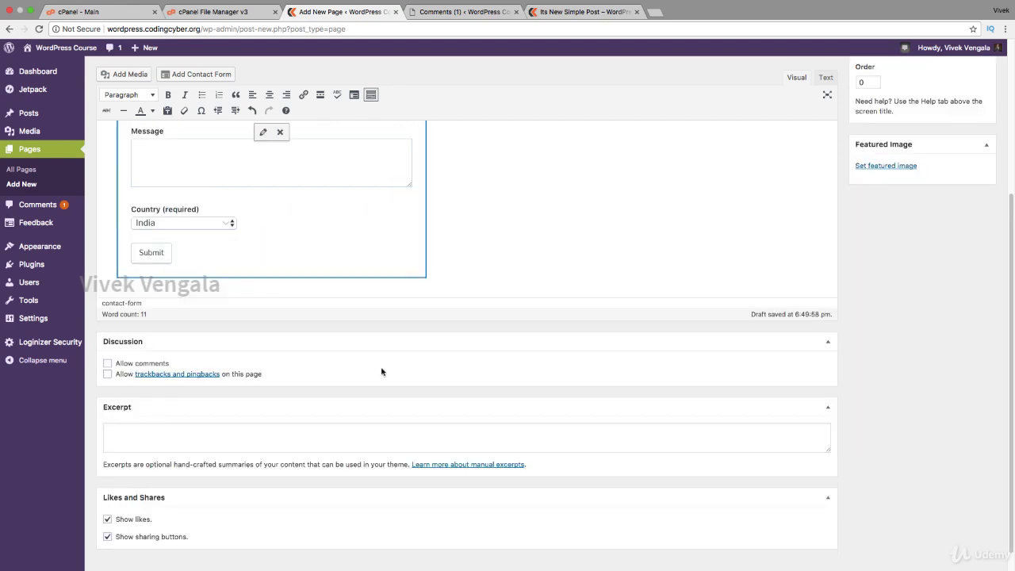
Publish the Contact page and open its permalink in a new browser tab.
{"action": "scroll", "coordinate": [252, 274], "scroll_direction": "up", "scroll_amount": 3}
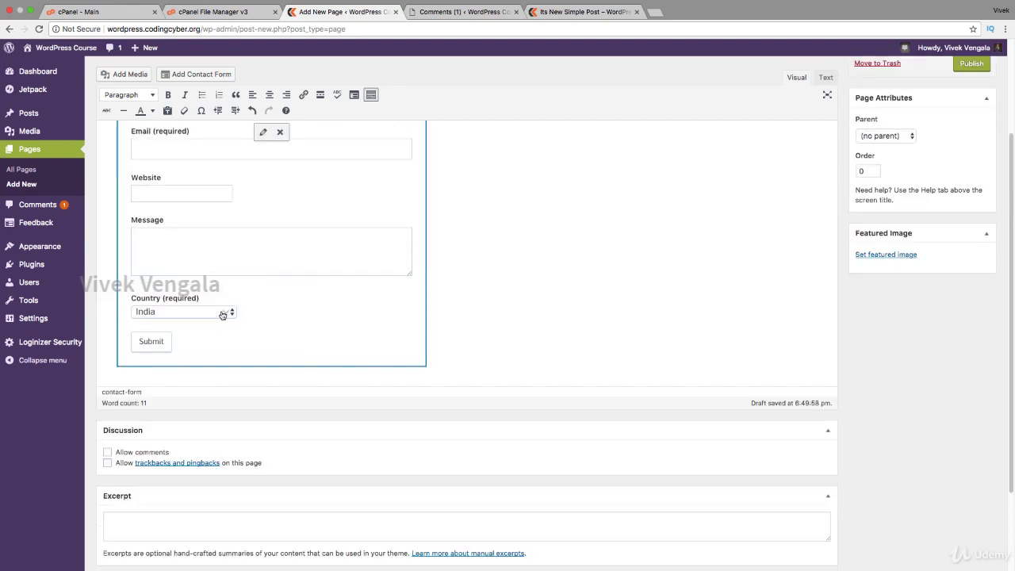
{"action": "scroll", "coordinate": [465, 341], "scroll_direction": "up", "scroll_amount": 5}
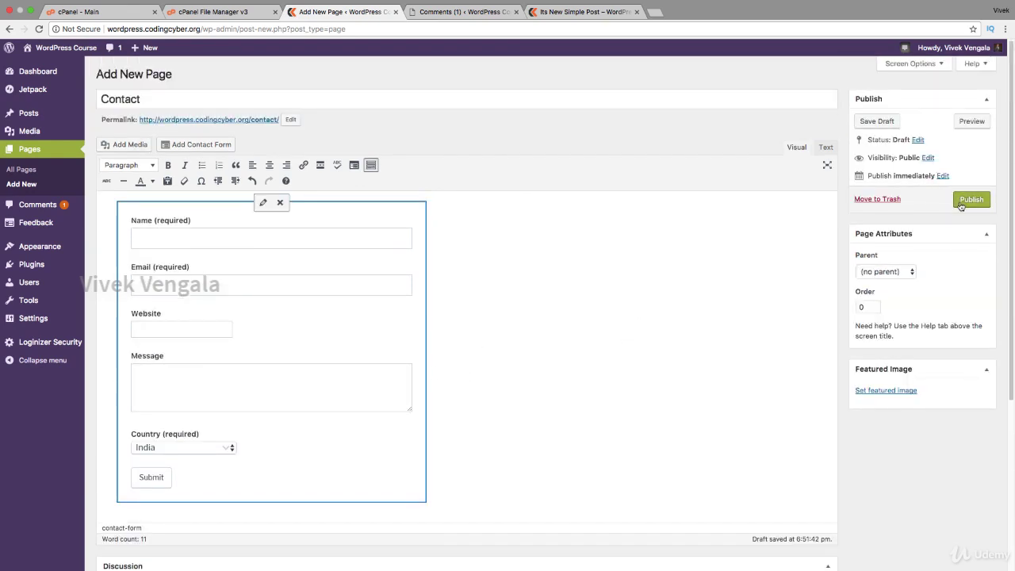
{"action": "left_click", "coordinate": [963, 200]}
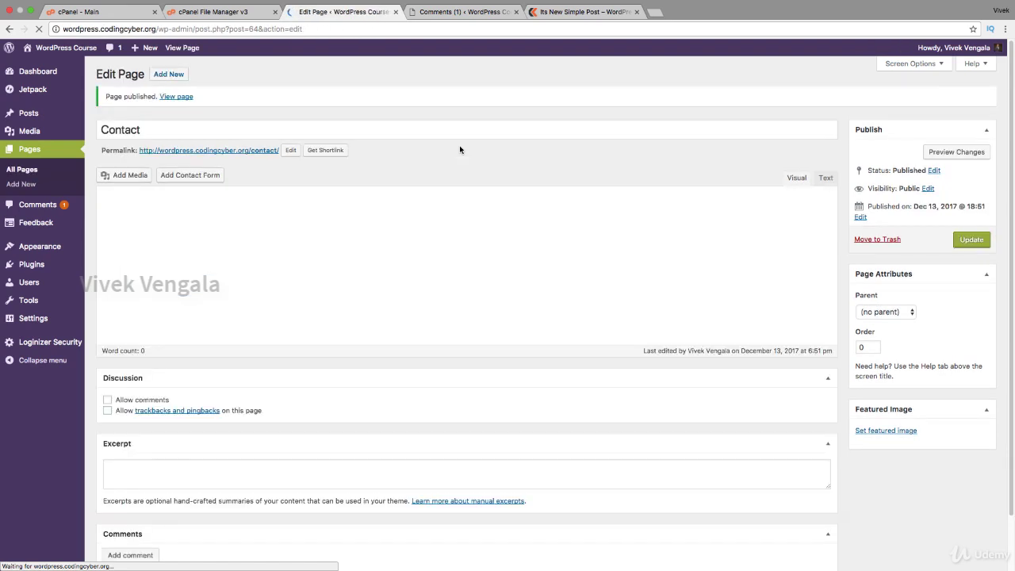
{"action": "right_click", "coordinate": [237, 153]}
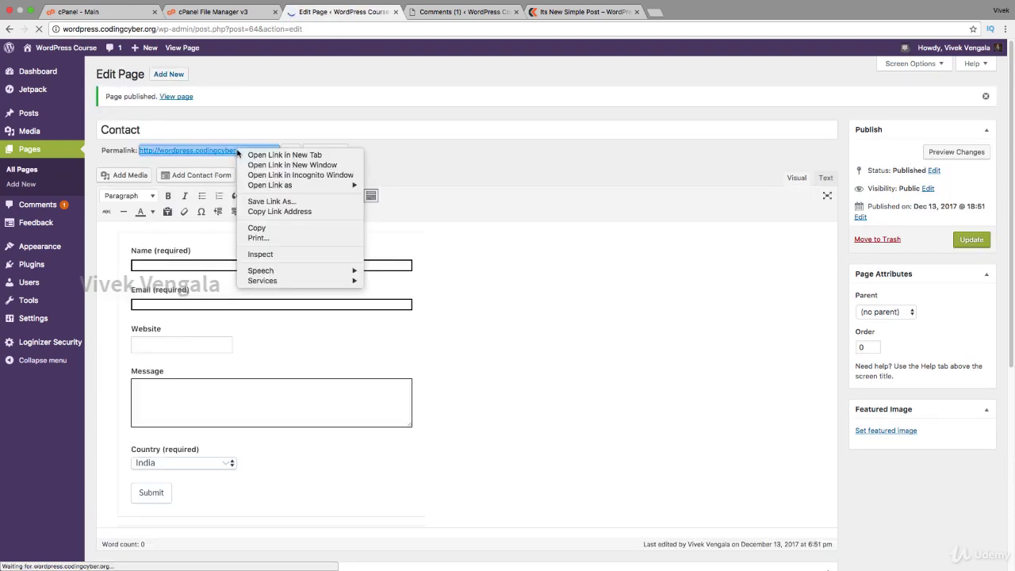
{"action": "left_click", "coordinate": [392, 61]}
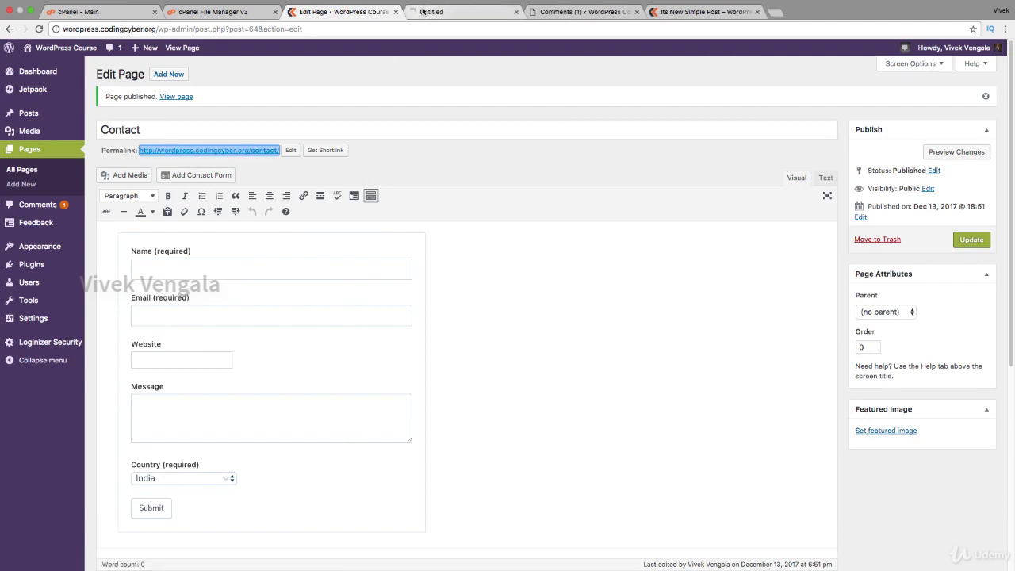
Review the contact form's fields in the editor without changes, then return to the live Contact page.
{"action": "left_click", "coordinate": [460, 11]}
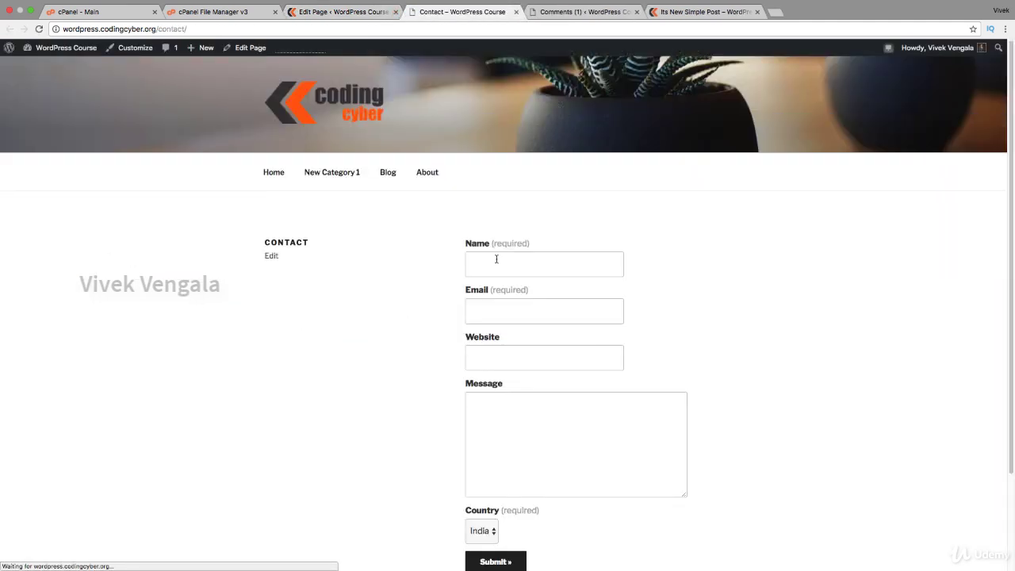
{"action": "left_click", "coordinate": [359, 12]}
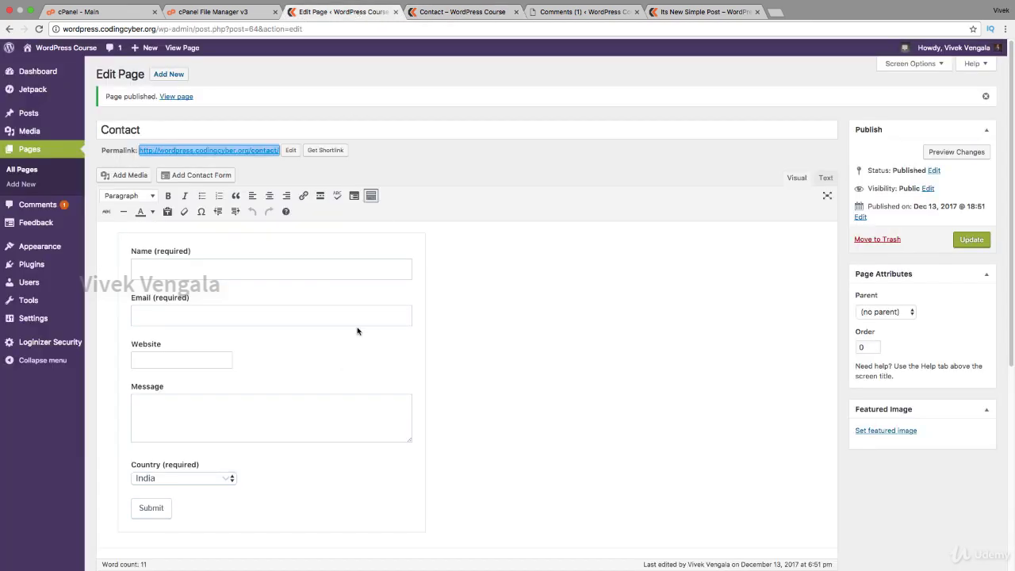
{"action": "left_click", "coordinate": [342, 241]}
{"action": "left_click", "coordinate": [263, 233]}
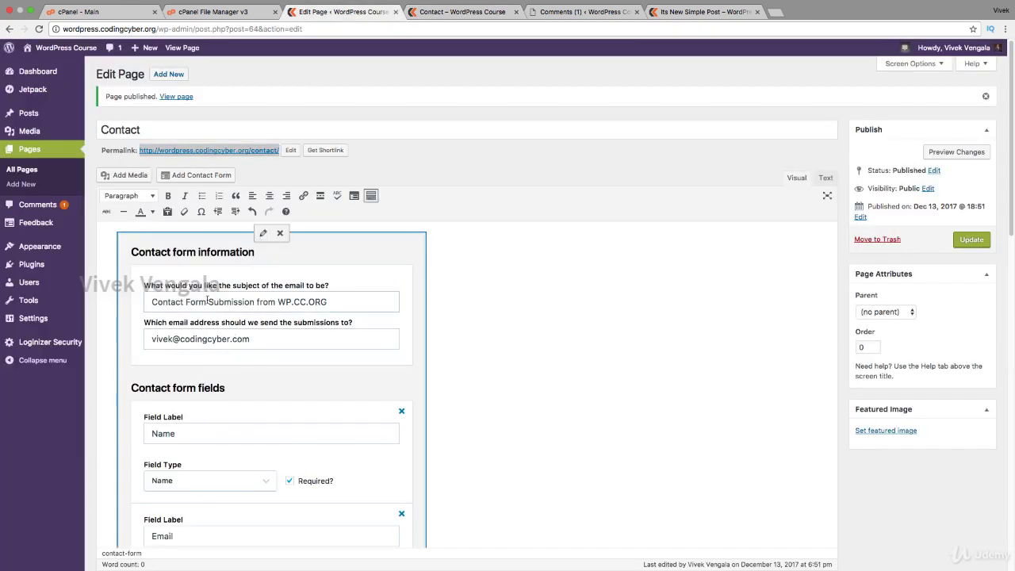
{"action": "scroll", "coordinate": [817, 439], "scroll_direction": "down", "scroll_amount": 5}
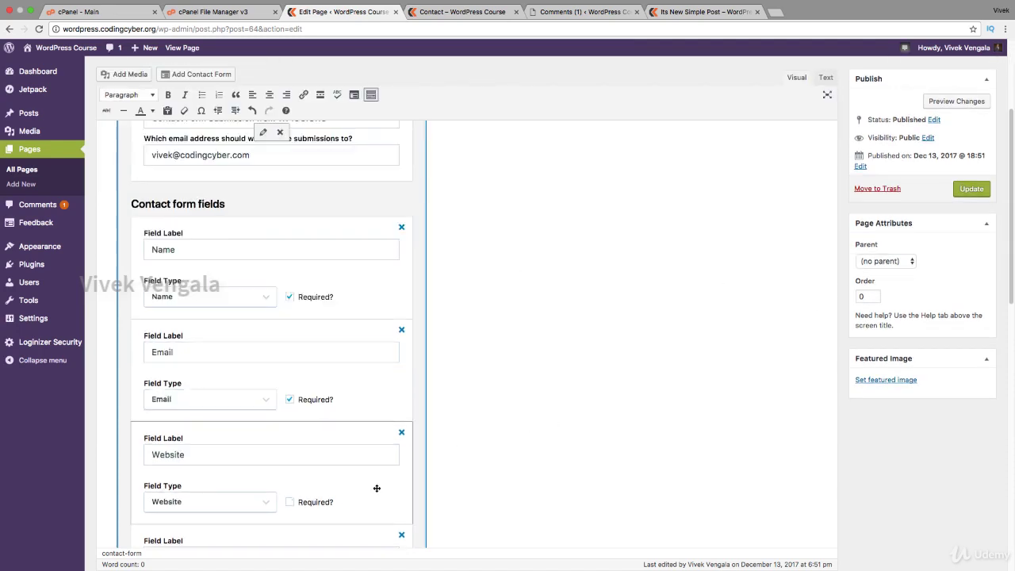
{"action": "scroll", "coordinate": [373, 486], "scroll_direction": "down", "scroll_amount": 10}
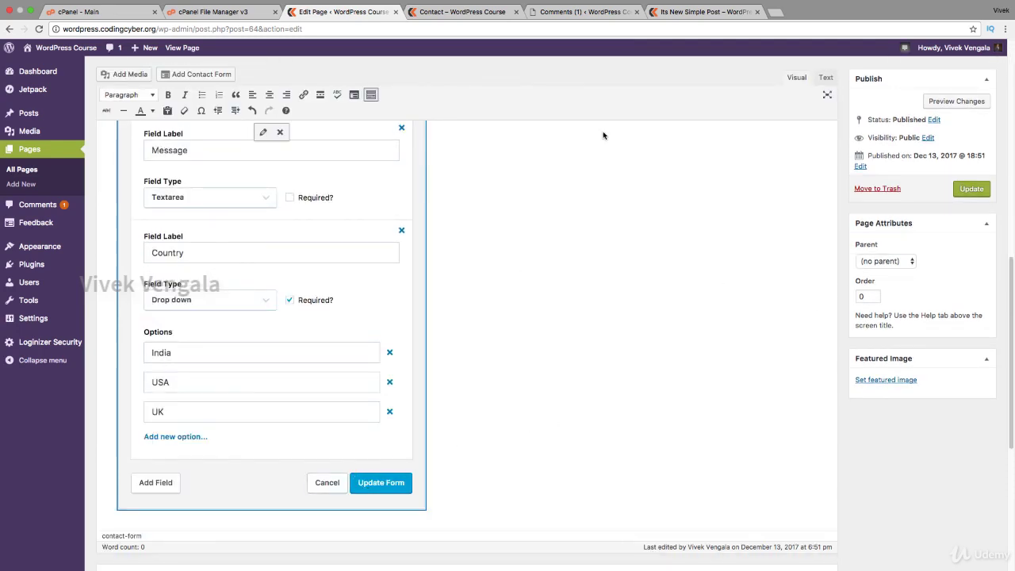
{"action": "left_click", "coordinate": [323, 484]}
{"action": "left_click", "coordinate": [460, 11]}
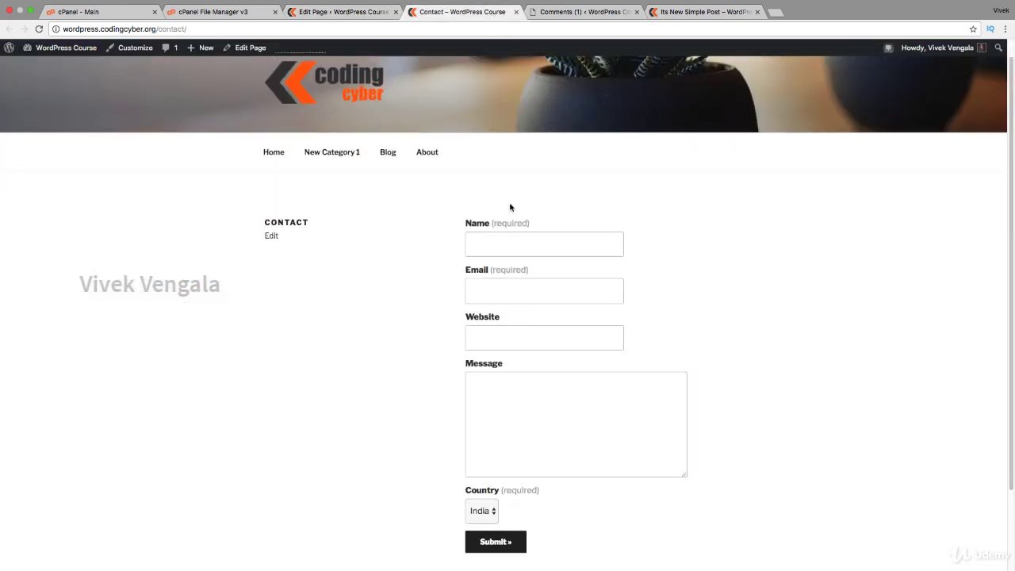
Leave Country at India and submit the empty live form to trigger the required Name warning.
{"action": "left_click", "coordinate": [482, 511]}
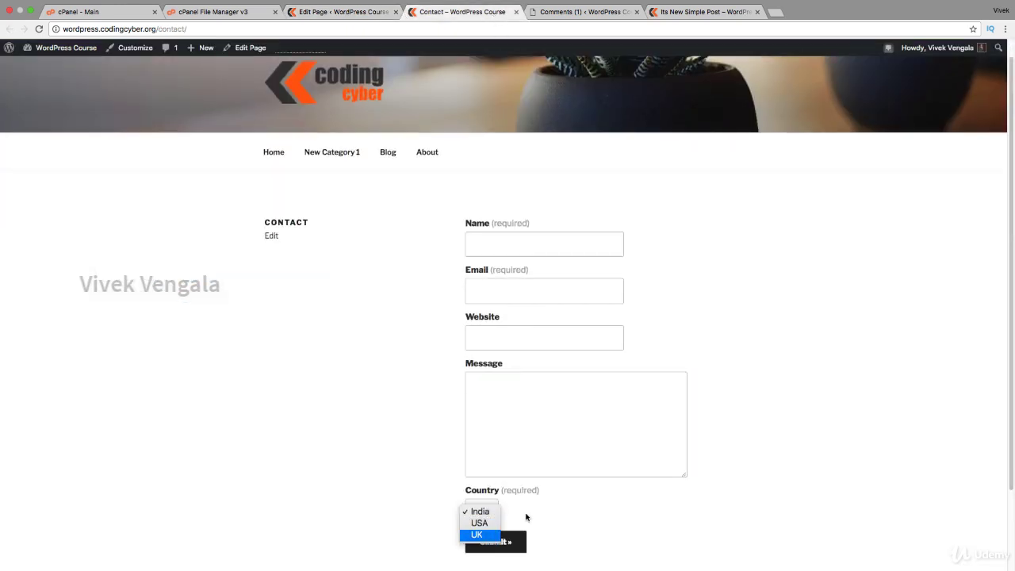
{"action": "left_click", "coordinate": [526, 517]}
{"action": "left_click", "coordinate": [511, 542]}
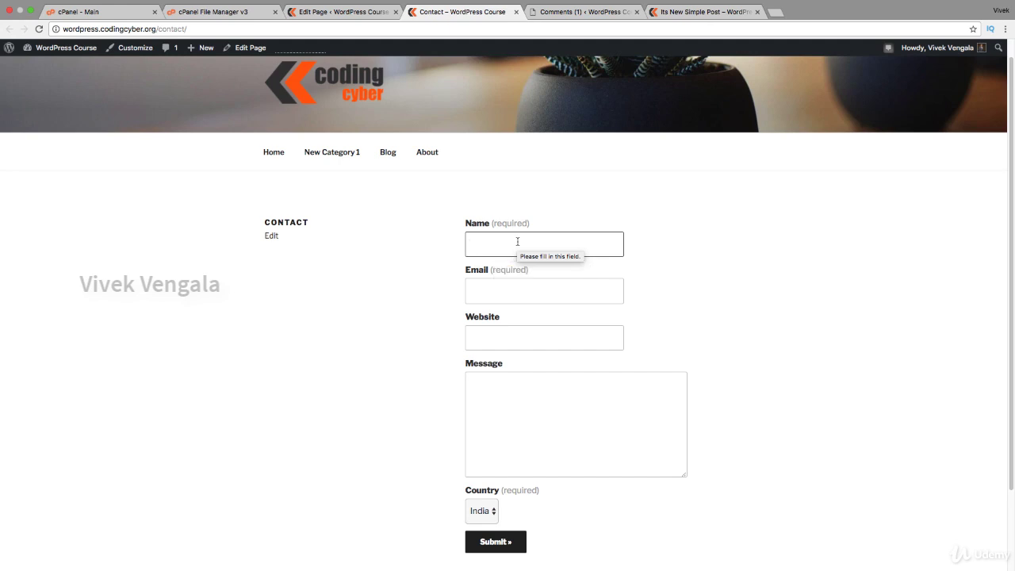
{"action": "left_click", "coordinate": [306, 16]}
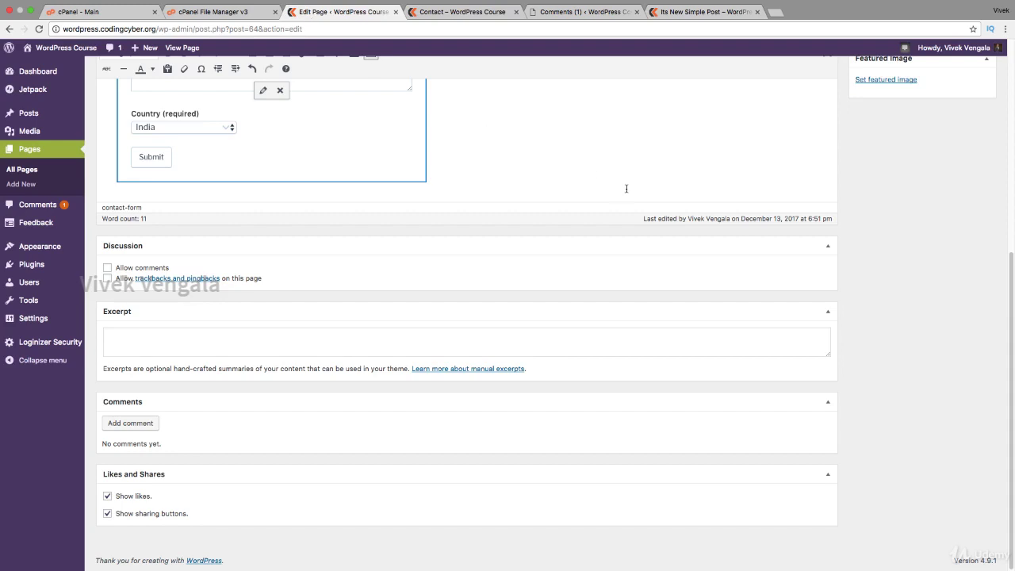
{"action": "scroll", "coordinate": [845, 248], "scroll_direction": "up", "scroll_amount": 5}
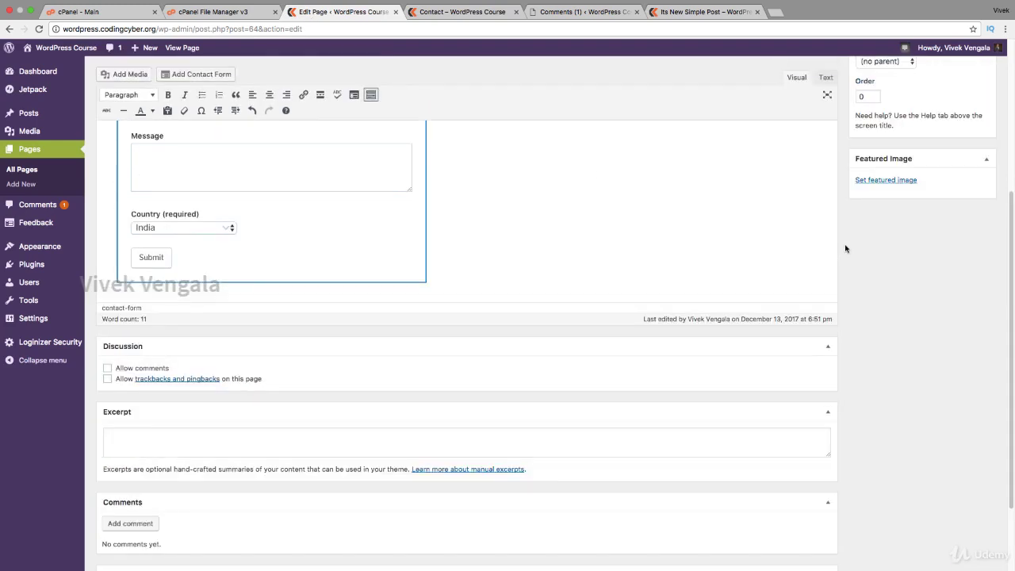